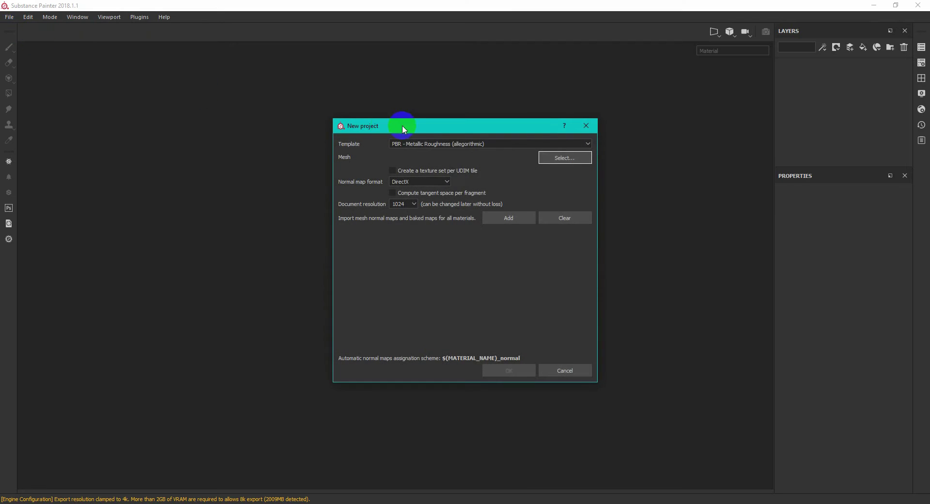
Create a new project from the GrinderMenu_main.FBX mesh with a document resolution of 2048
left_click(547, 160)
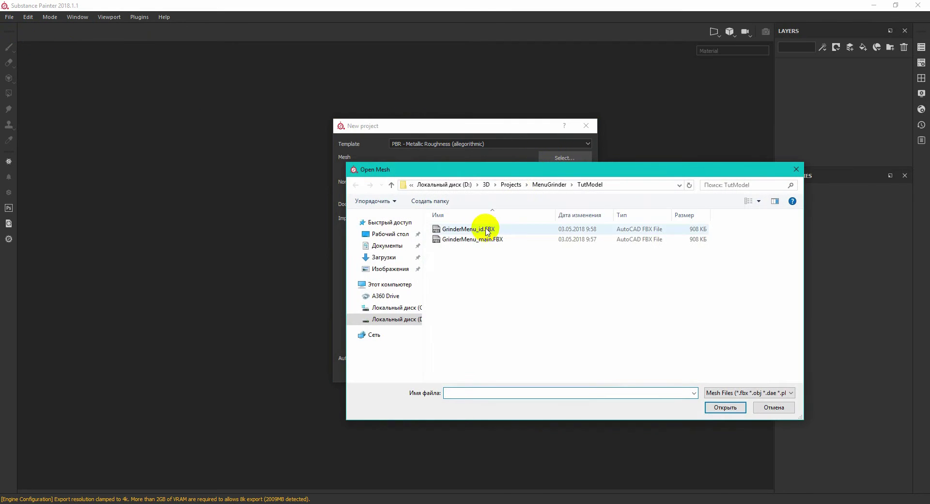
left_click(486, 239)
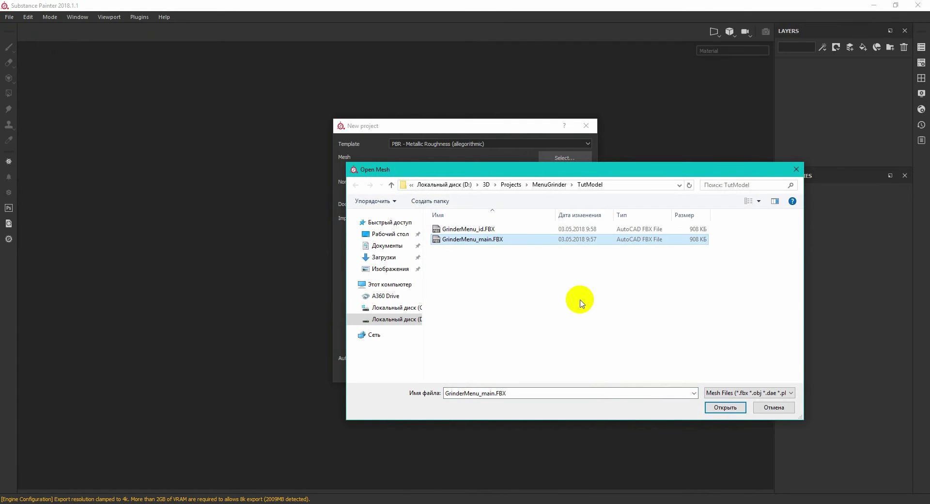
left_click(725, 407)
left_click(404, 204)
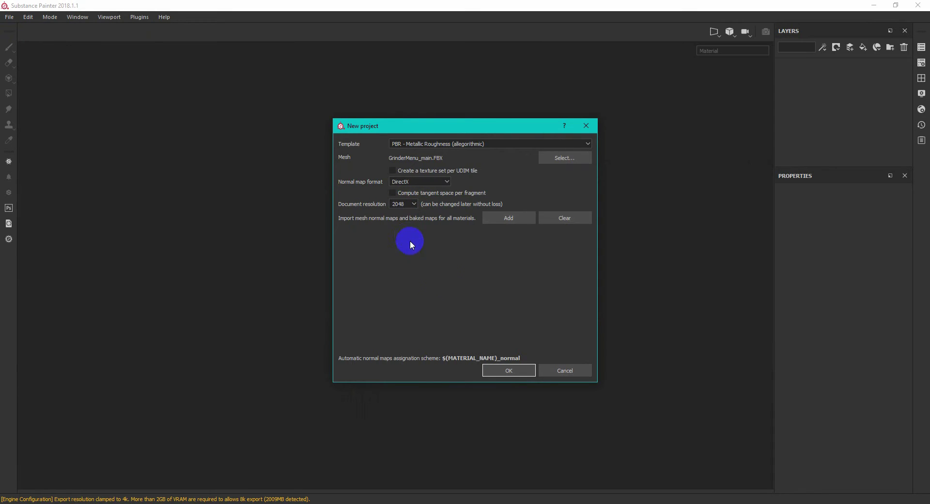
left_click(508, 368)
Start baking mesh maps and exclude the Normal and Thickness maps from the bake
left_click(921, 63)
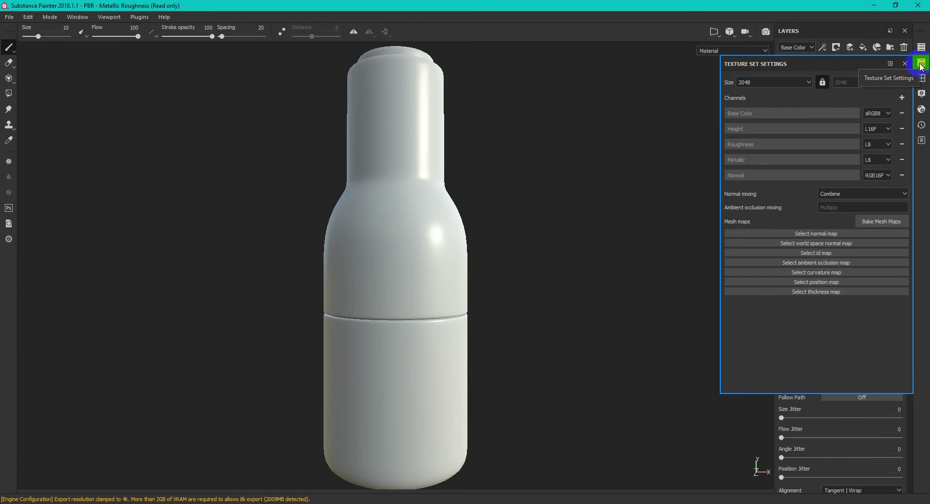
left_click(868, 222)
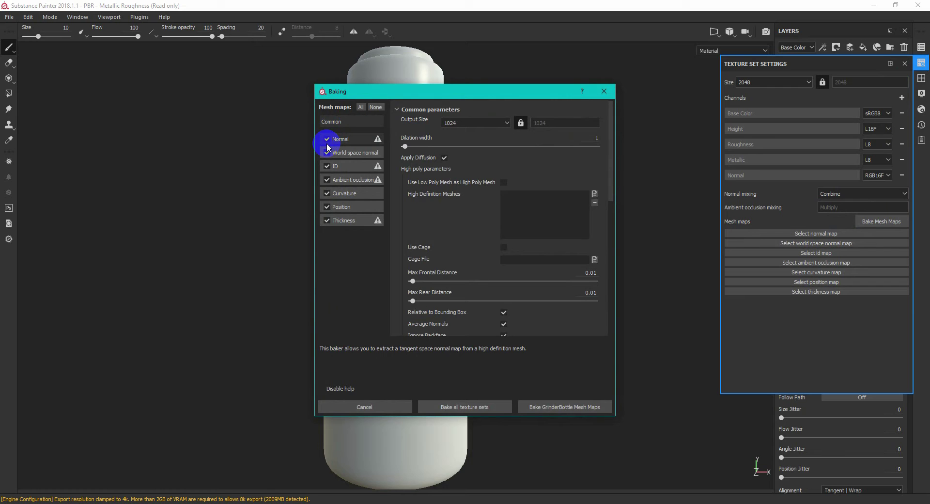
left_click(327, 140)
left_click(321, 221)
left_click(326, 221)
Set the common bake output size to 2048 and load GrinderMenu_id.FBX as the high definition mesh
left_click(358, 128)
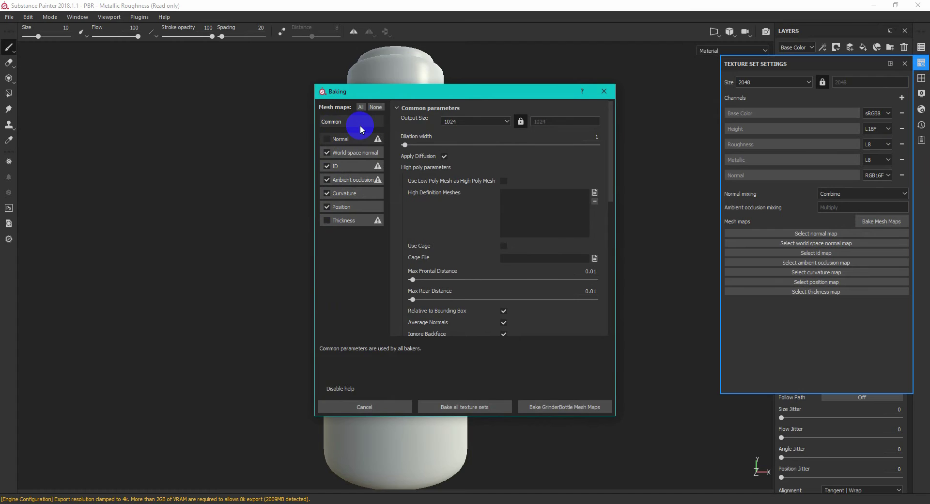
left_click(506, 121)
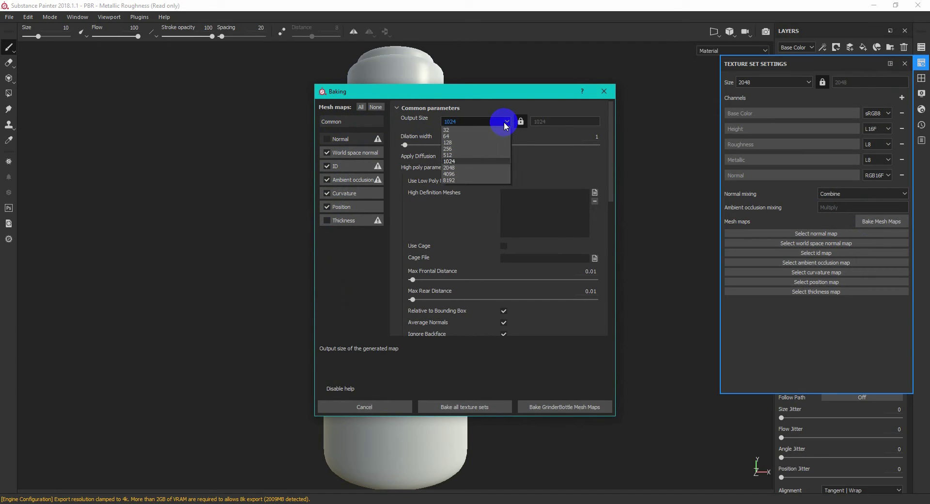
left_click(474, 168)
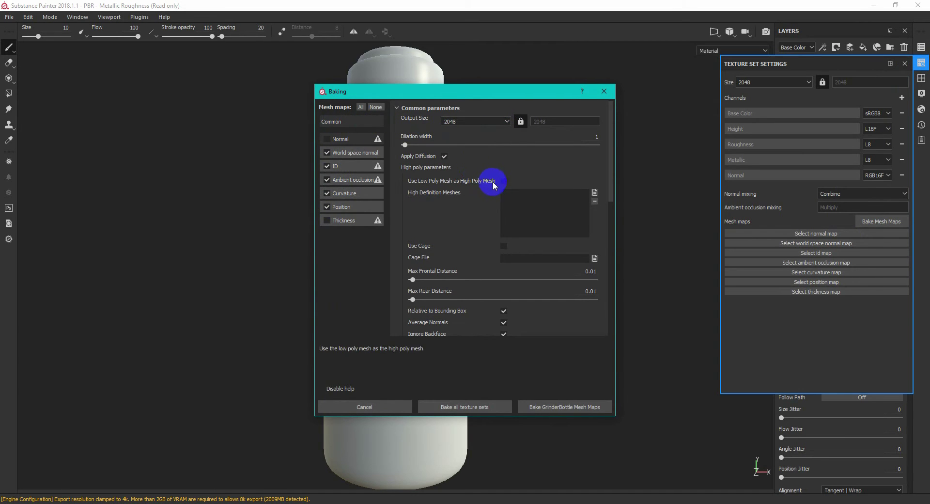
left_click(595, 192)
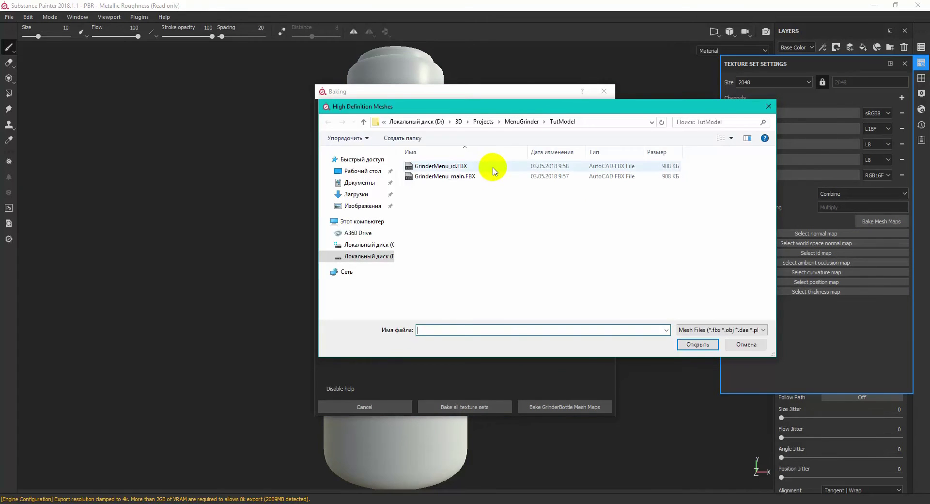
left_click(494, 170)
left_click(698, 345)
Match meshes by mesh name, using the suffix _id for the high poly mesh and _main for the low poly mesh
left_click_drag(611, 163, 607, 235)
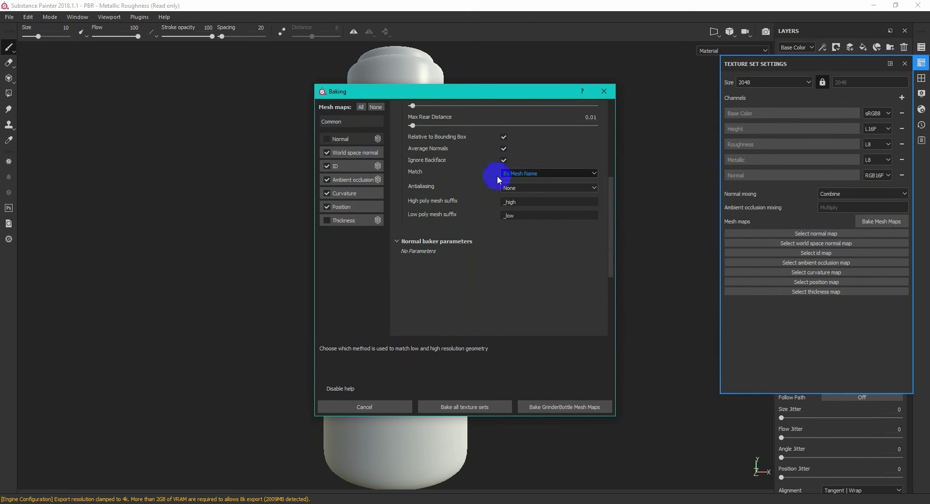
left_click(525, 175)
left_click(532, 179)
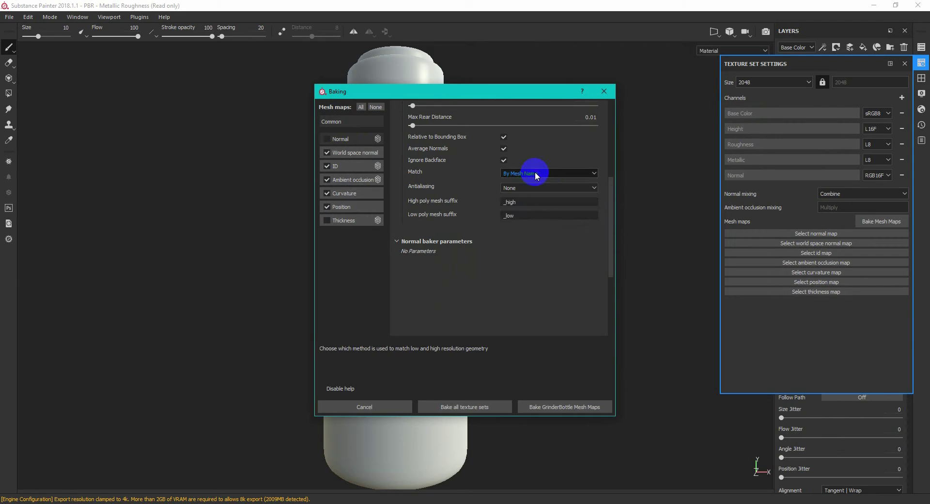
left_click_drag(505, 203, 533, 204)
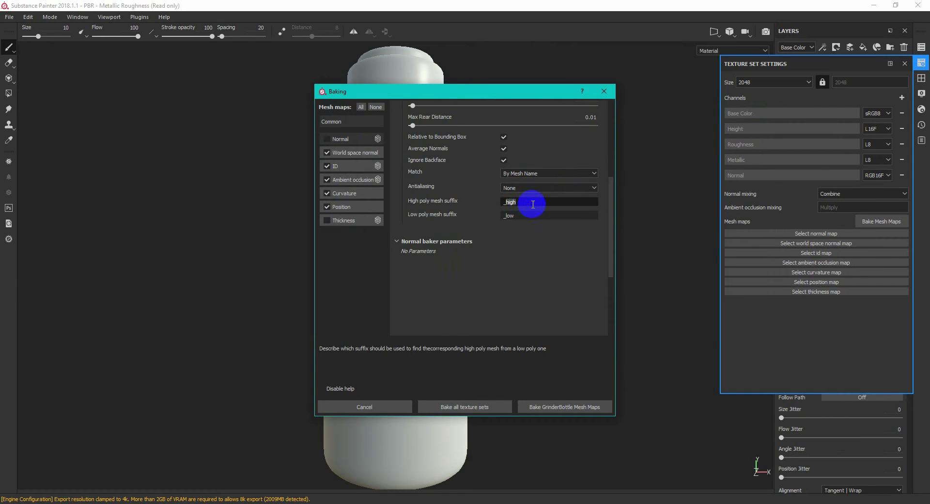
type("_id")
double_click(513, 216)
type("_ma")
mouse_move(611, 218)
left_mouse_down()
mouse_move(619, 153)
mouse_move(595, 291)
mouse_move(612, 221)
left_mouse_up()
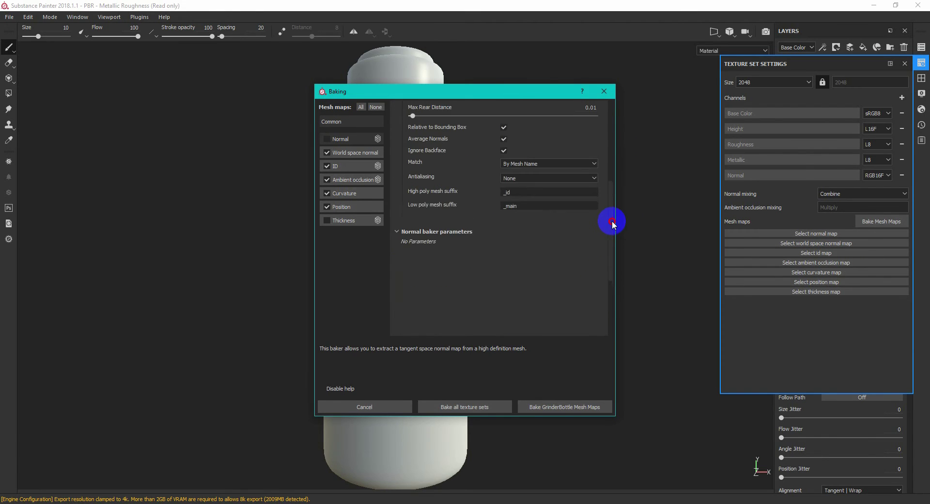
Set the ID baker's color source to Material Color and apply it to all texture sets
left_click(354, 165)
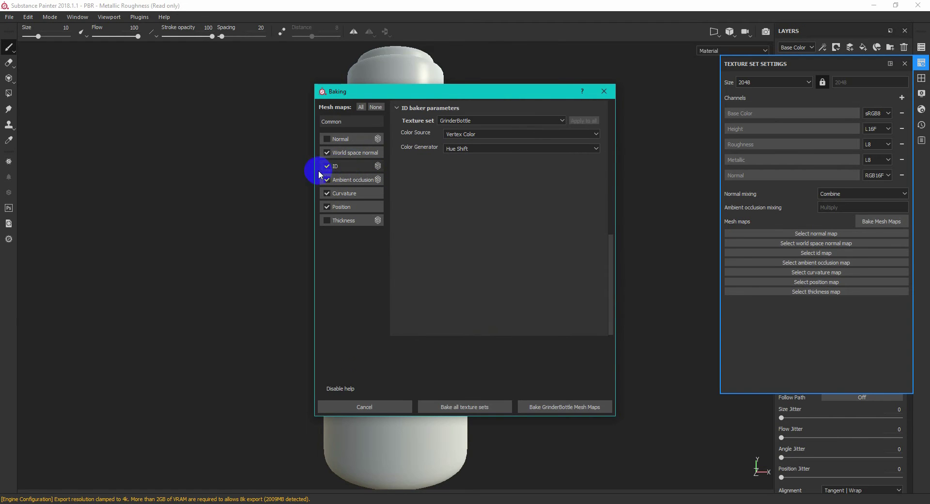
left_click(484, 133)
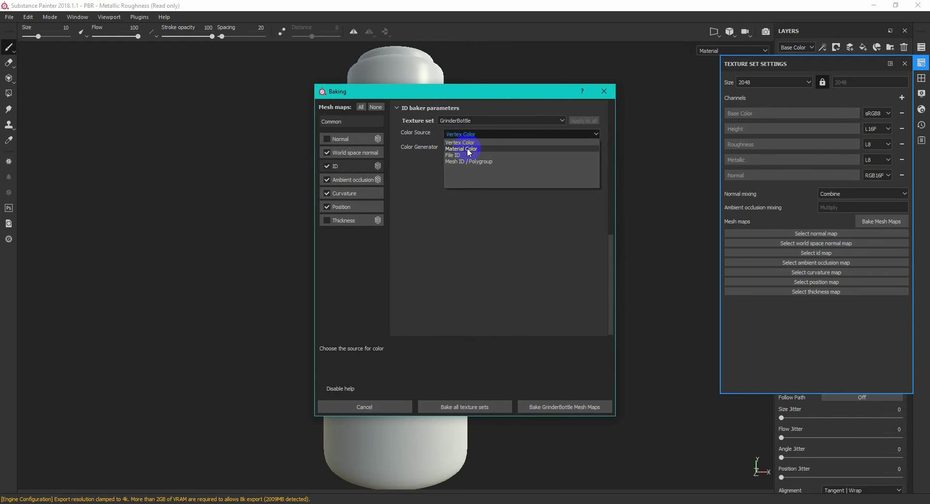
left_click(469, 150)
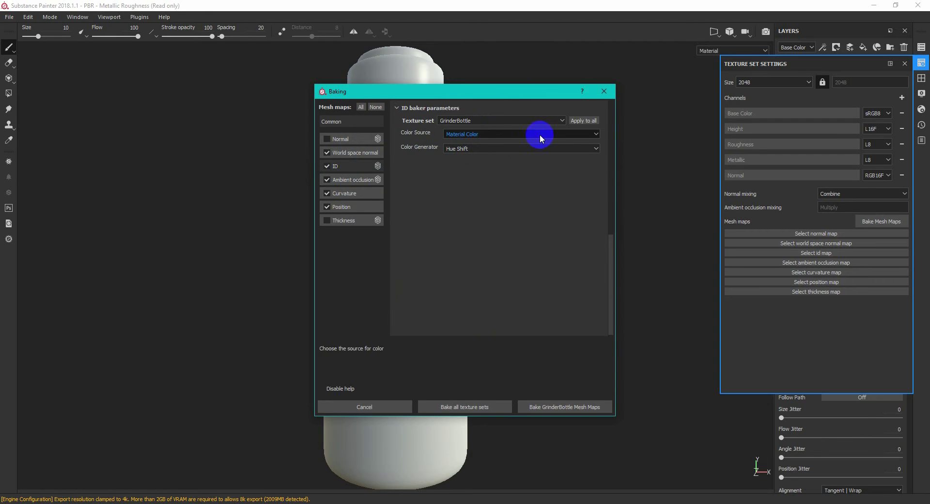
left_click(586, 121)
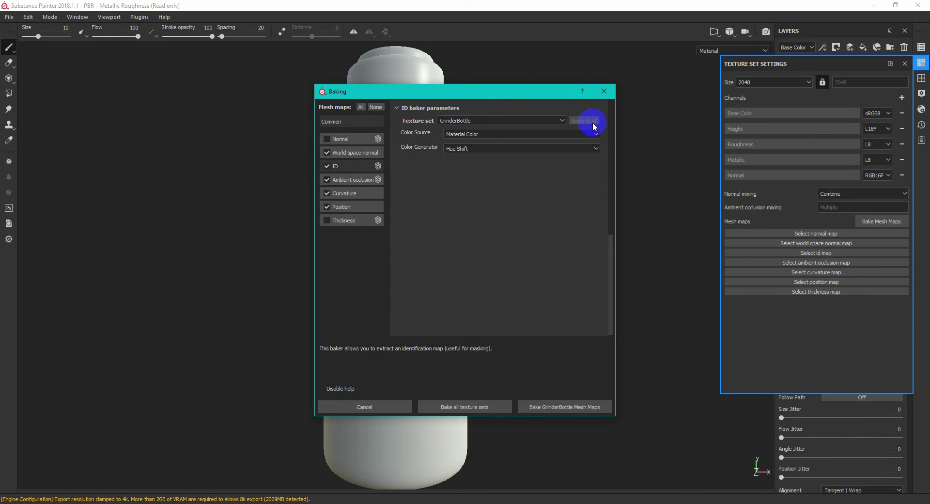
Check the ID baker's texture set choices and bake the mesh maps for all texture sets
left_click(552, 120)
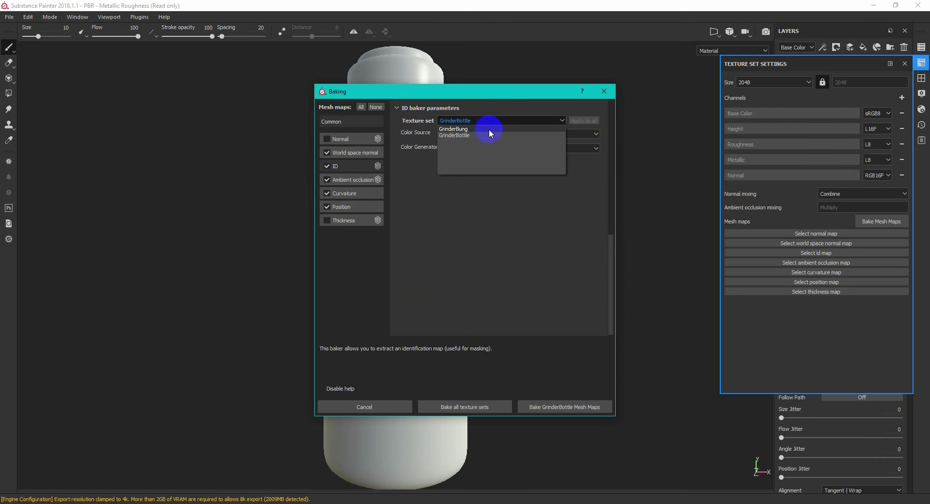
left_click(497, 120)
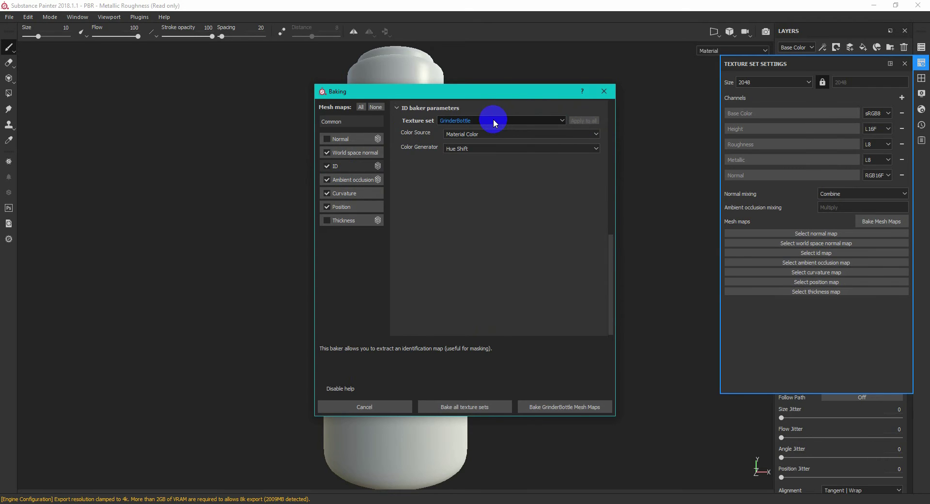
left_click(350, 122)
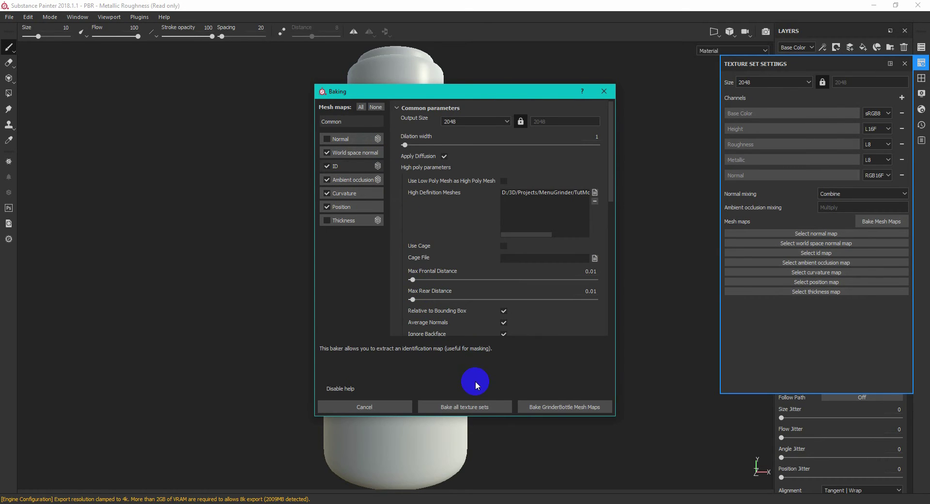
left_click(478, 406)
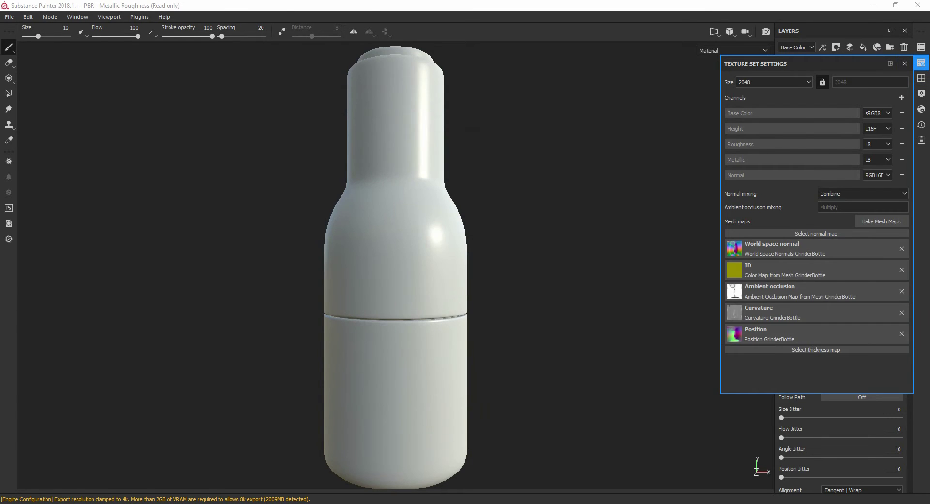
Review the baked mesh maps in the texture set settings and the available viewport display channels
left_click(905, 64)
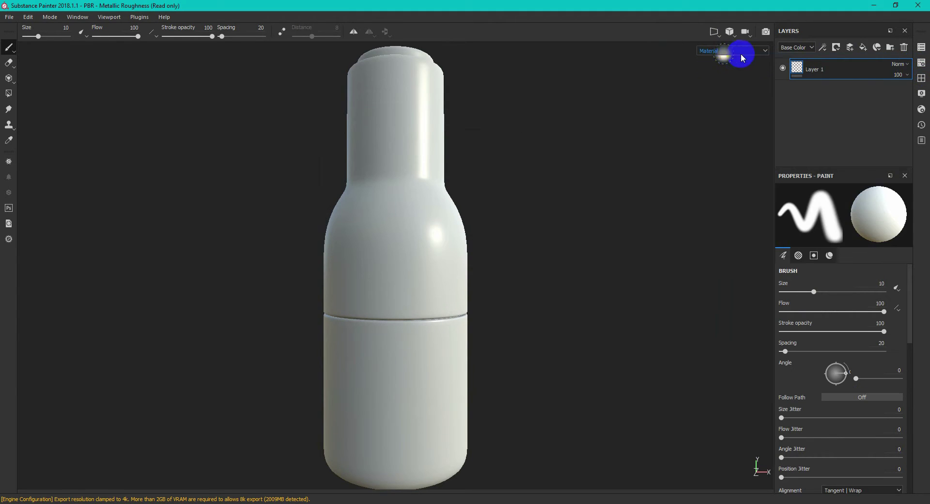
left_click(922, 62)
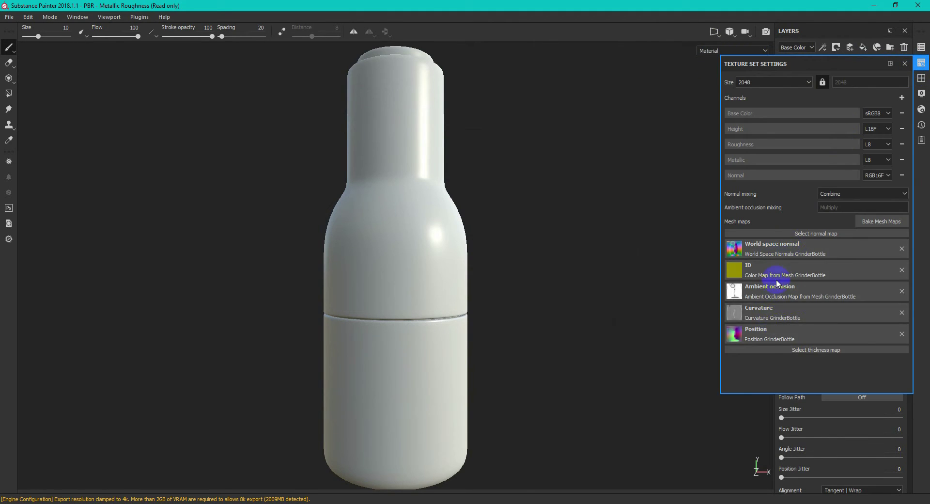
left_click(921, 63)
left_click(732, 50)
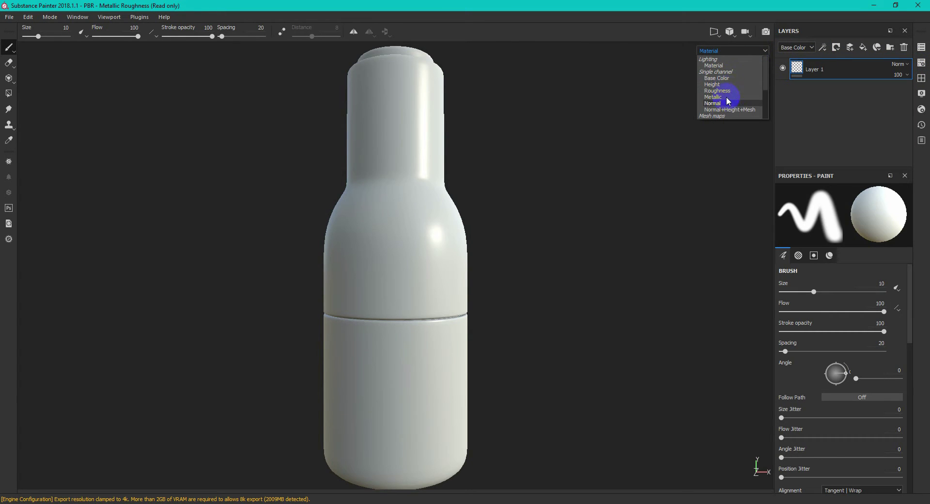
left_click(758, 48)
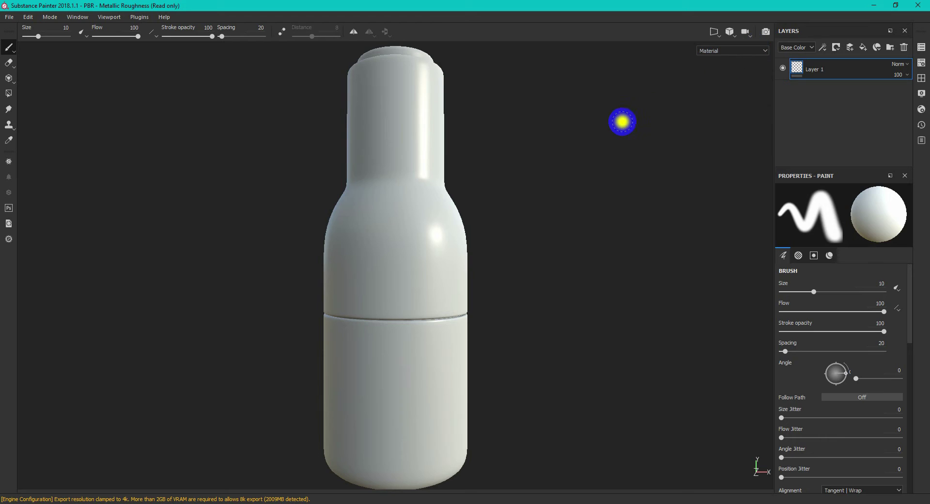
Inspect the baked ID and world space normal maps on the bottle and return the viewport to the material display
key("b")
key("b")
key("b")
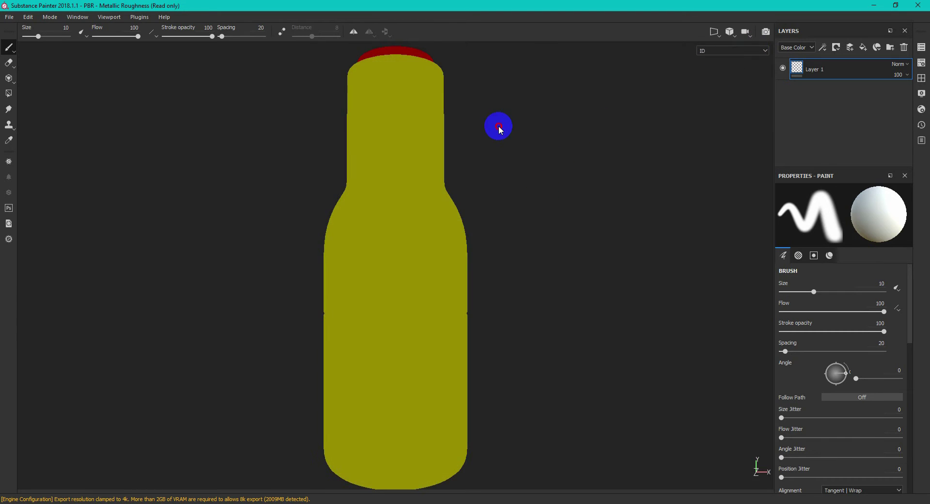
mouse_move(494, 131)
left_mouse_down("alt")
mouse_move(479, 194)
mouse_move(492, 129)
left_mouse_up("alt")
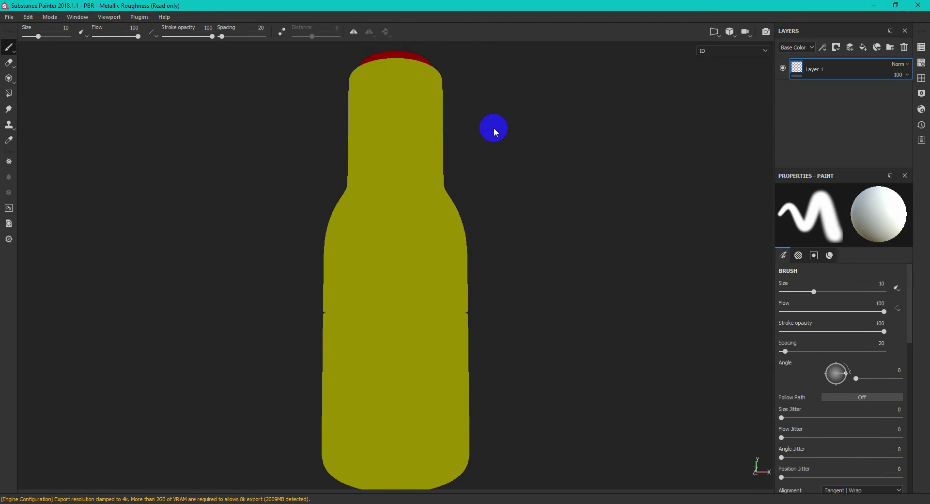
key("shift+b")
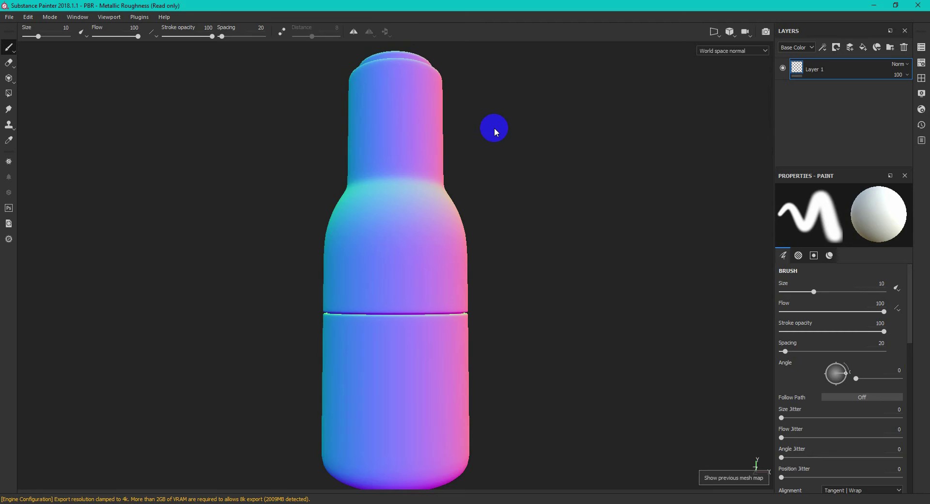
key("m")
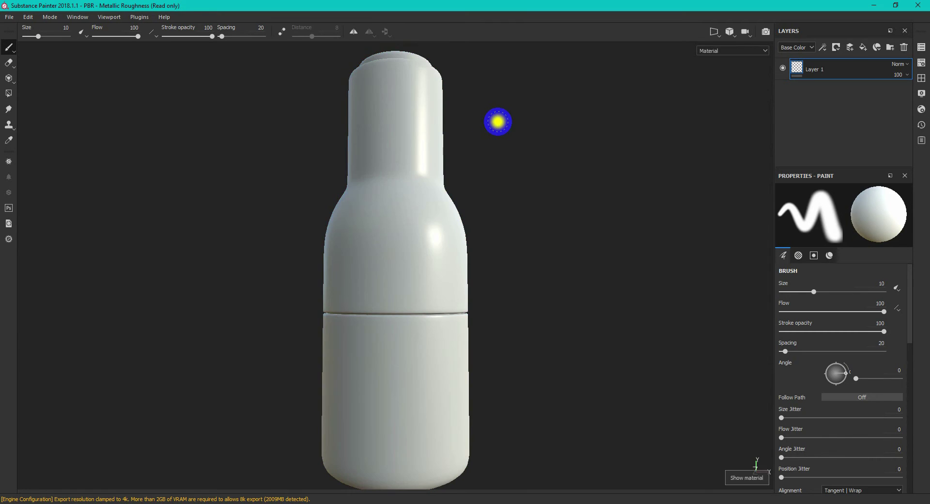
Review the GrinderBottle and GrinderBung texture sets in the list and pick a texture set directly on the model
left_click(922, 55)
left_click(411, 199)
left_click(921, 54)
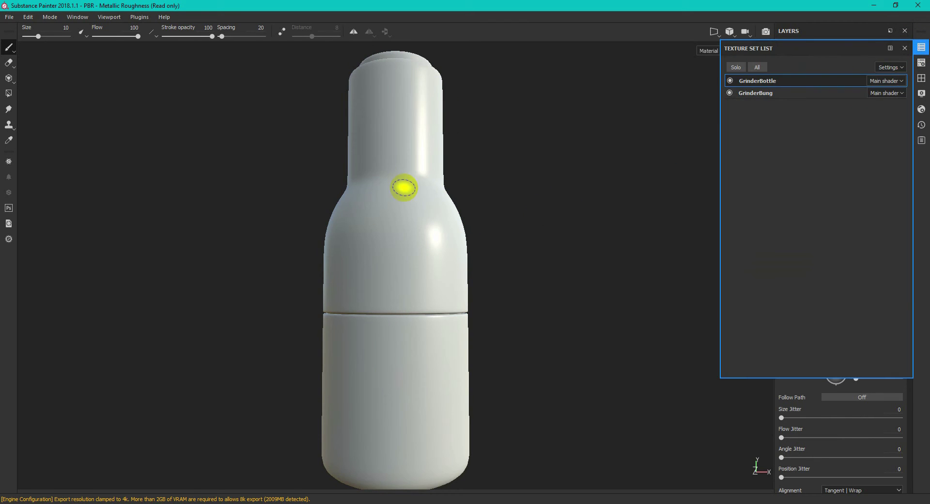
left_click_drag(446, 65, 453, 124, "alt")
right_click(408, 50, "ctrl+alt")
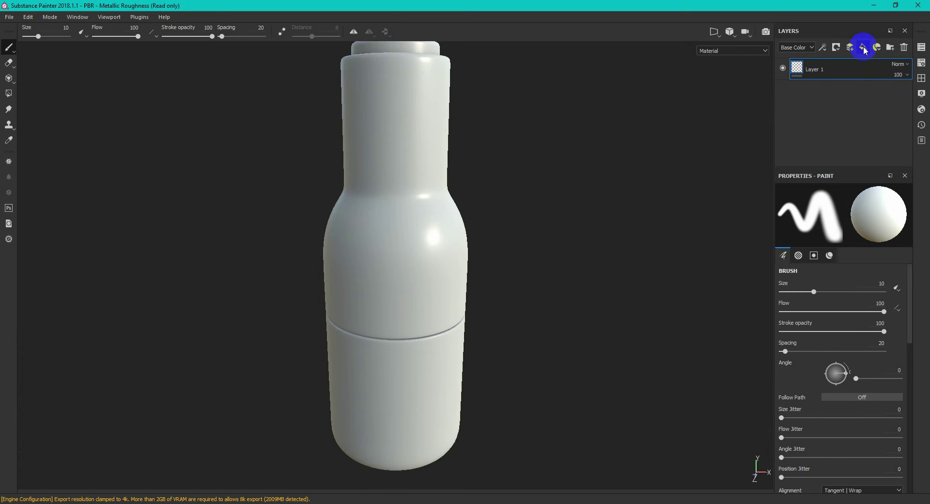
Add a fill layer named Base and delete the empty Layer 1
left_click(863, 47)
double_click(787, 76)
type("B")
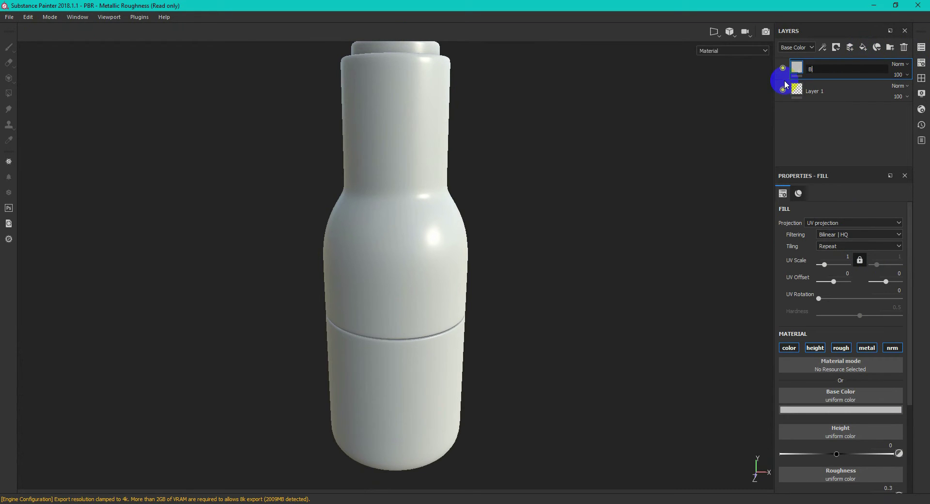
type("ase")
left_click(846, 91)
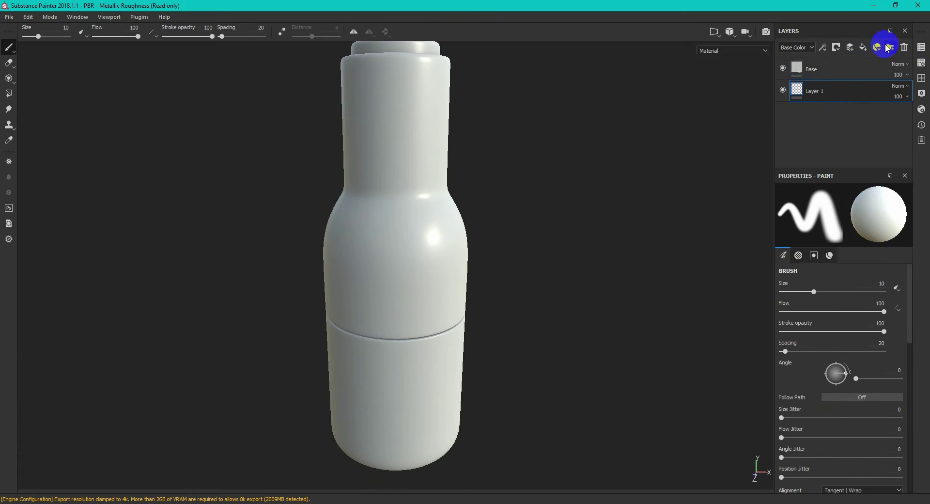
left_click(904, 47)
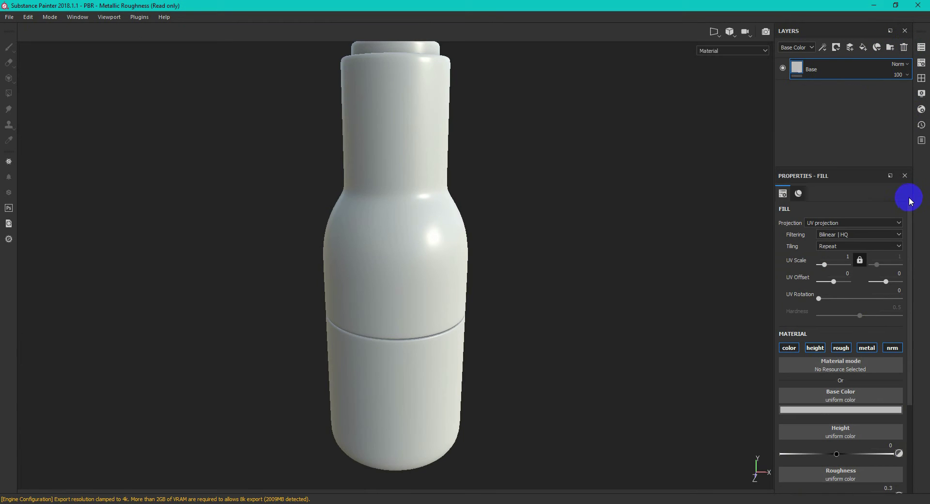
Set the Base fill layer's base color to a dark blue-grey and its roughness to about 0.4
left_click_drag(913, 241, 907, 297)
left_click(847, 333)
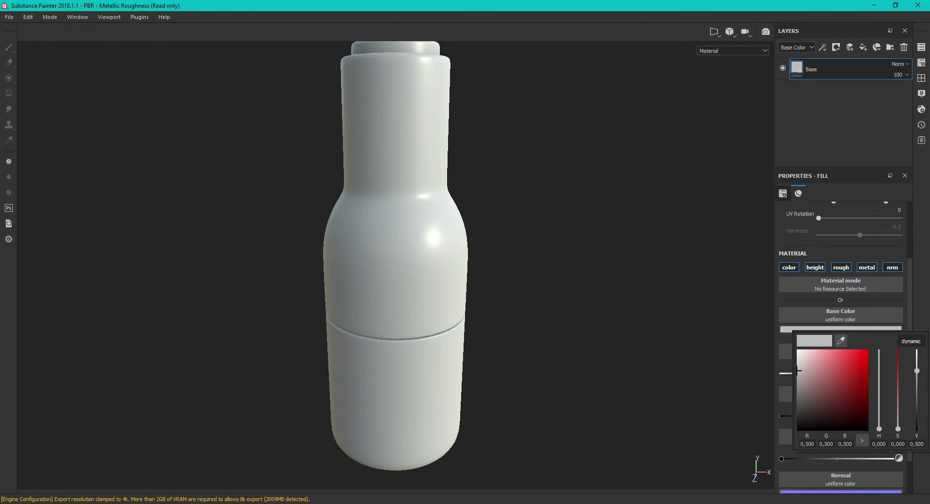
key("Escape")
left_click_drag(929, 28, 394, 23)
left_click_drag(395, 22, 442, 28)
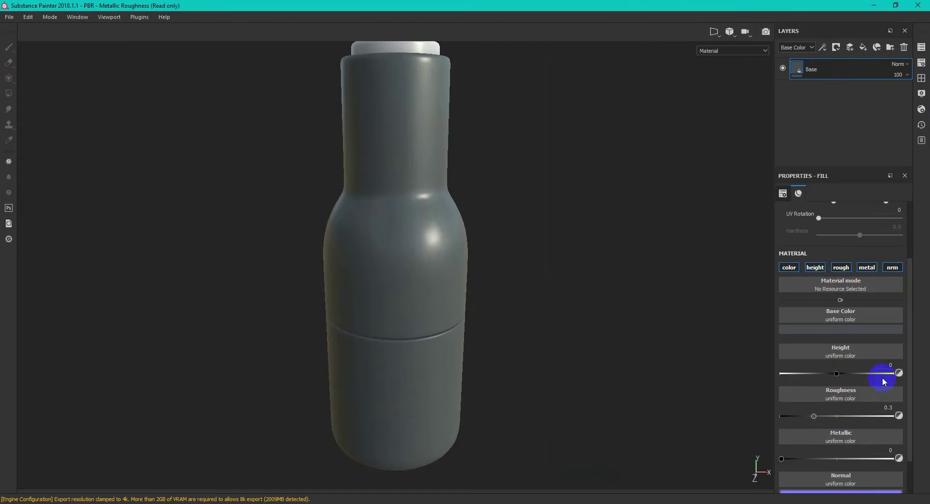
left_click(826, 417)
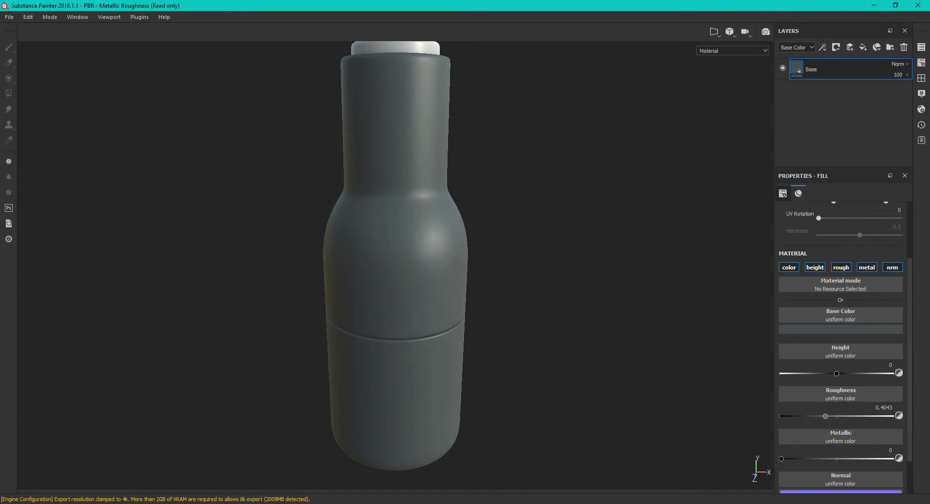
Add a fill layer named Color var 01 above Base and give it a black mask
left_click(864, 46)
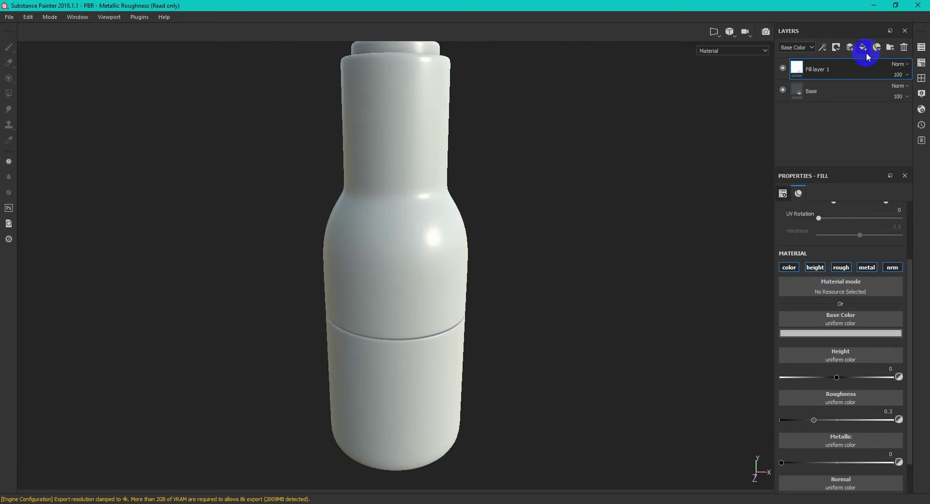
right_click(822, 75)
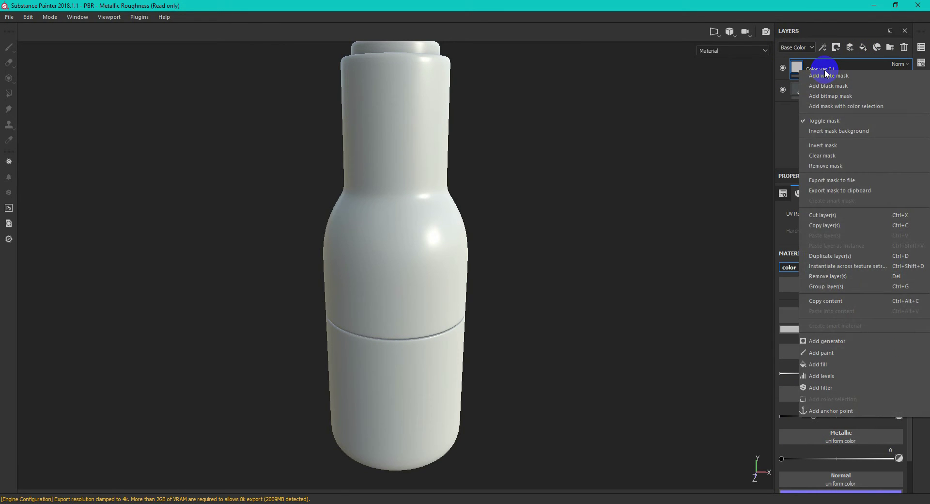
left_click(830, 77)
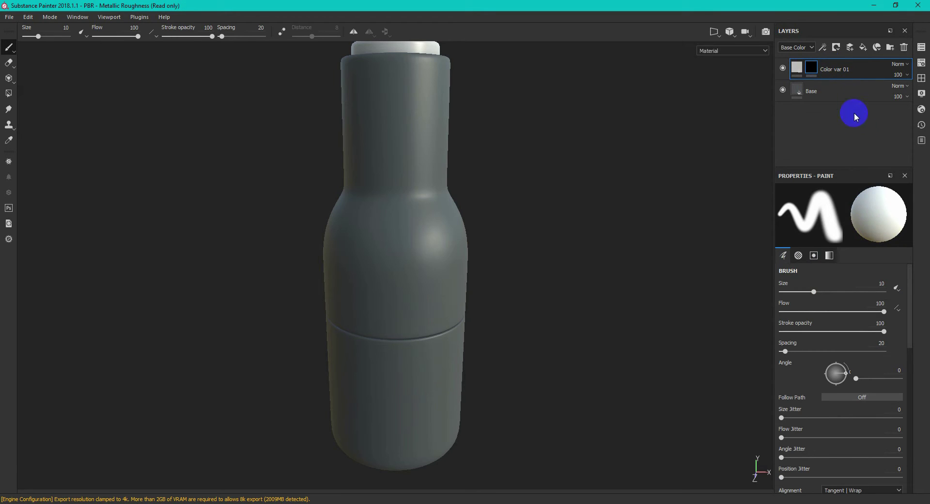
Add a generator to the Color var 01 mask and assign Mask Editor to it
left_click(824, 46)
left_click(826, 62)
left_click(843, 211)
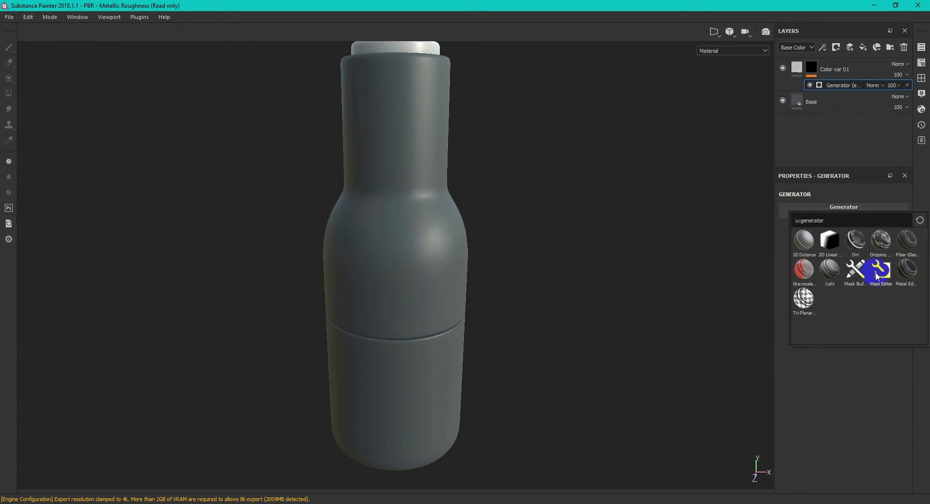
left_click(879, 274)
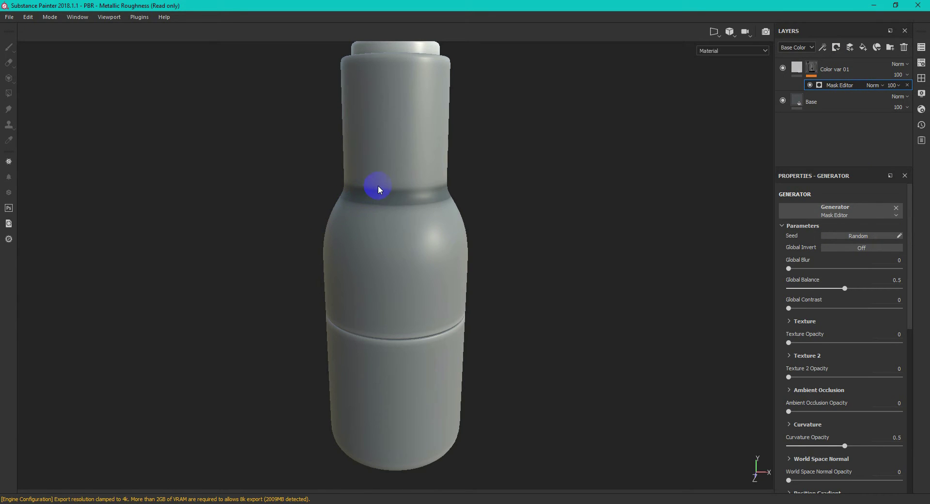
left_click(736, 50)
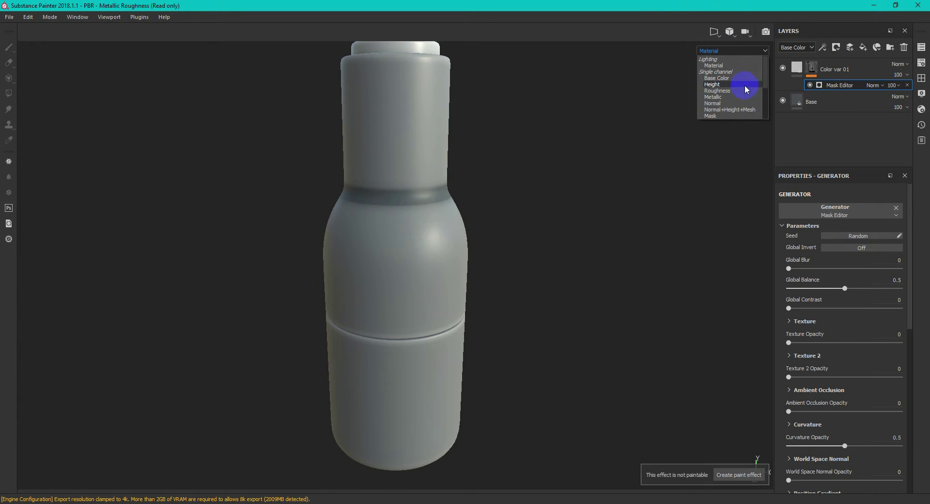
left_click(761, 54)
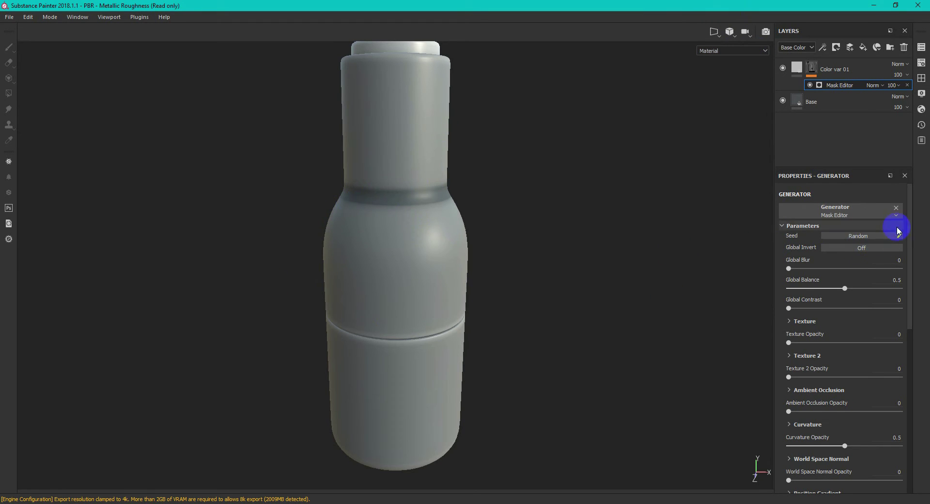
Set the Mask Editor's curvature opacity to 1 and its curvature mode to Dual
left_click_drag(909, 234, 912, 253)
scroll(911, 253, "down", 4)
left_click(907, 251)
left_click(804, 229)
left_click(893, 268)
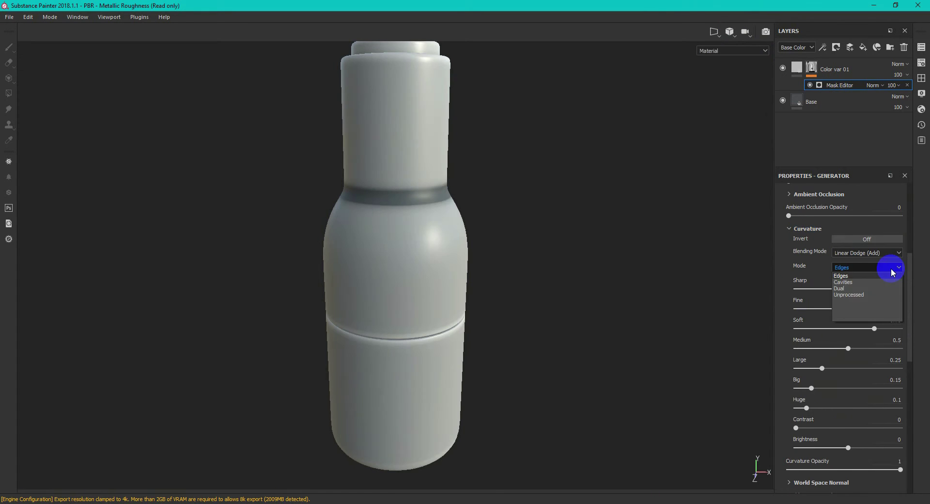
left_click(872, 289)
Set the curvature's Huge, Big and Large values to 0, Medium to 0.02, Soft to 0.7 and Contrast to 0.61
left_click_drag(807, 408, 752, 407)
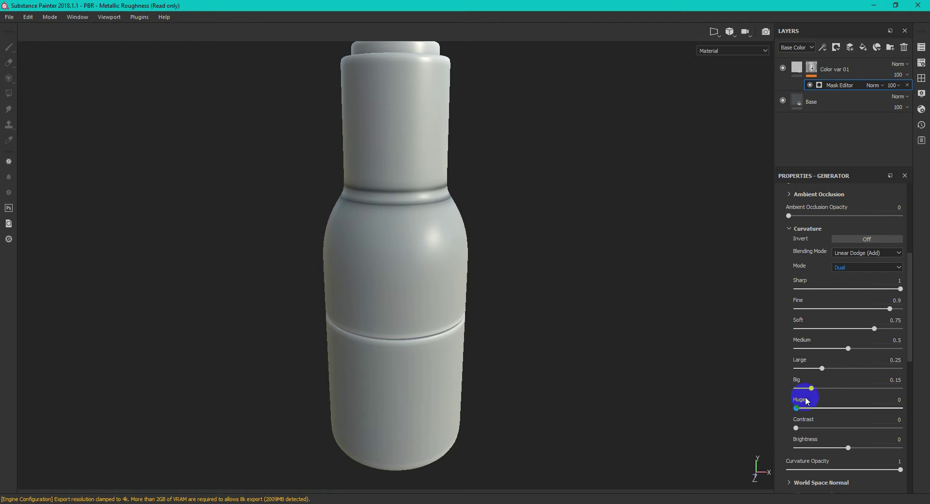
left_click_drag(813, 388, 732, 388)
left_click_drag(822, 368, 748, 369)
left_click(792, 347)
mouse_move(792, 347)
left_mouse_down()
mouse_move(802, 344)
mouse_move(798, 357)
left_mouse_up()
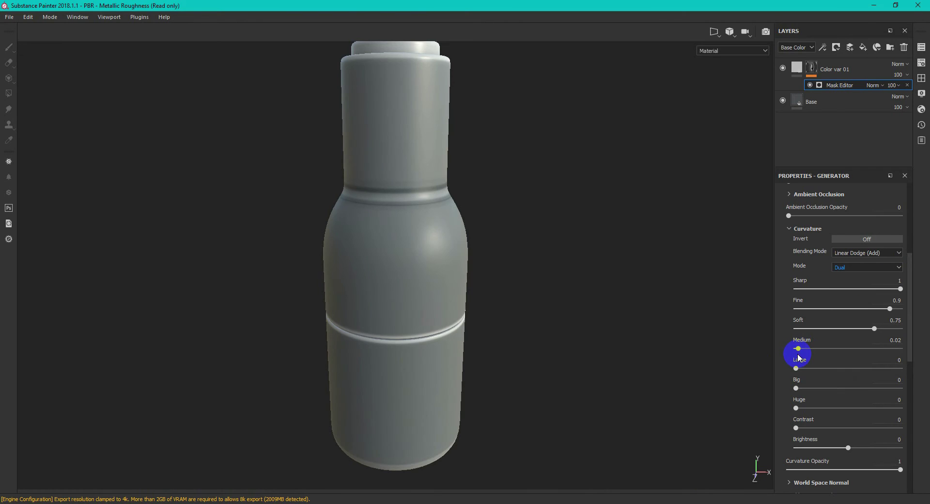
left_click_drag(870, 329, 868, 329)
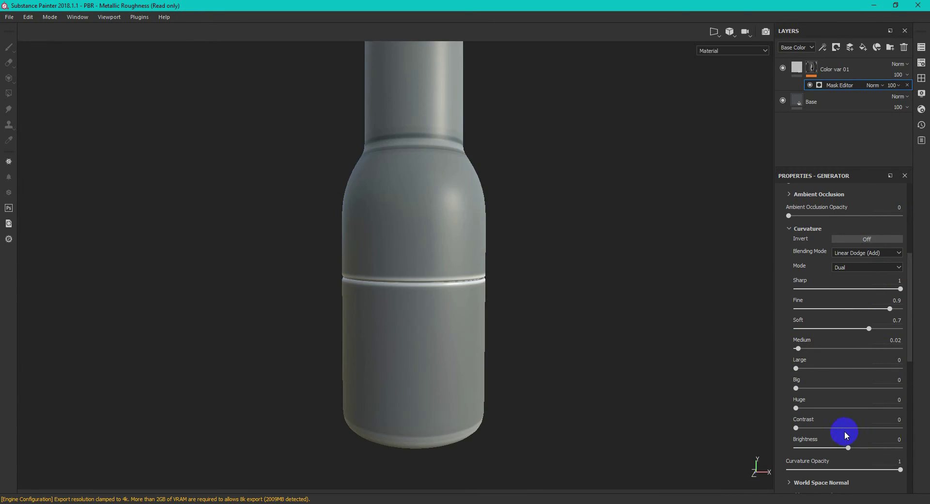
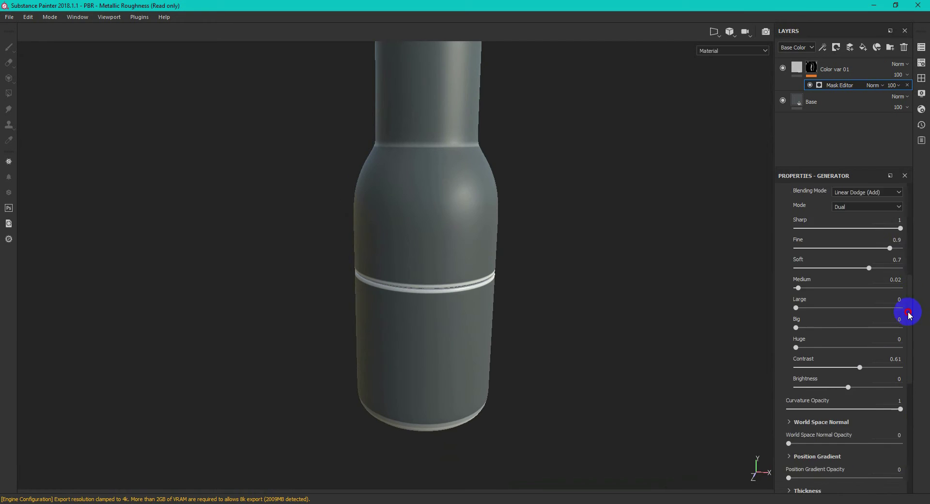
Assign the Grunge Brushed map as the Mask Editor's first texture input
left_click(814, 380)
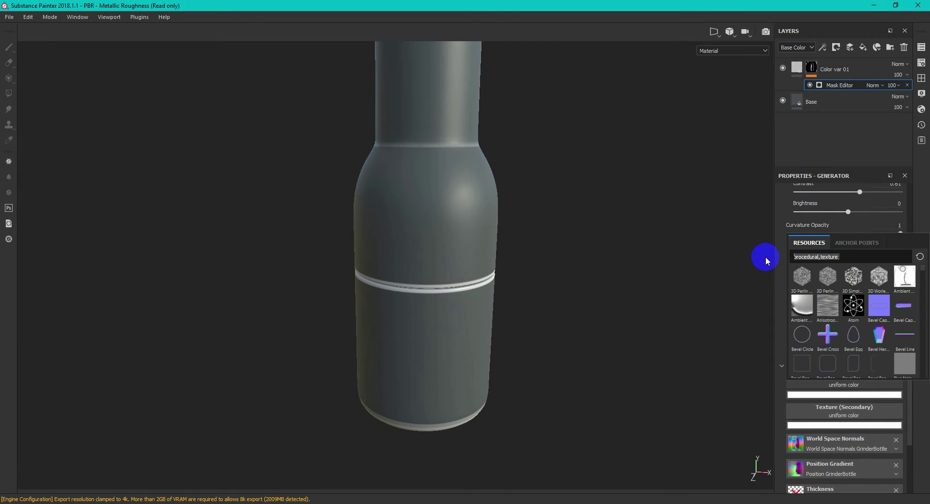
type("grunge")
mouse_move(810, 285)
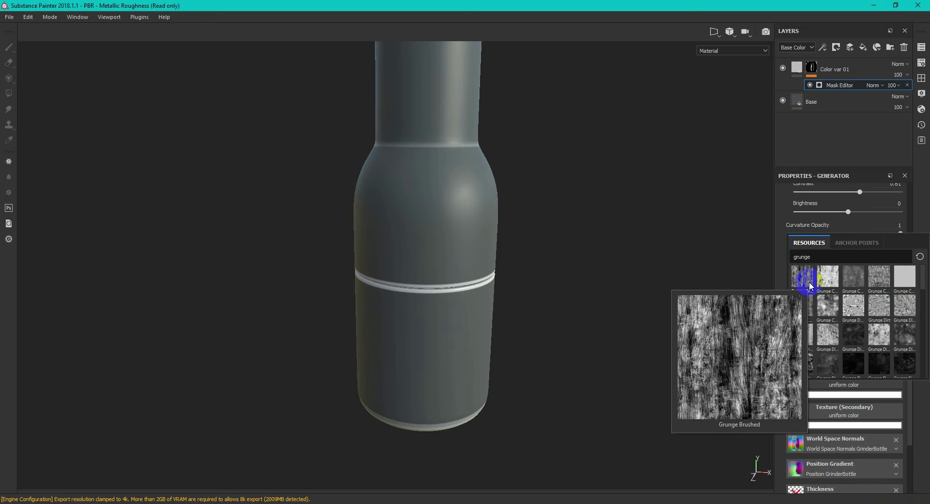
left_click(806, 278)
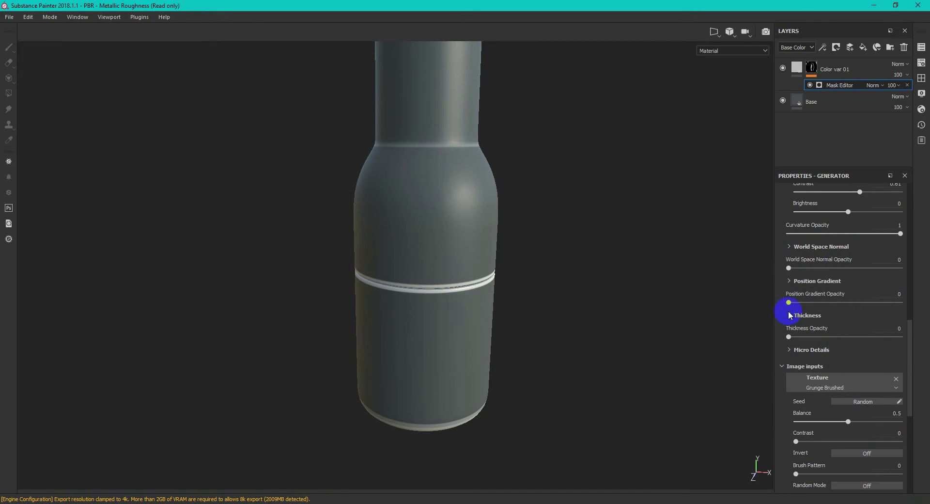
Set the Mask Editor's texture opacity to 1 and its texture to Multiply blending, scale 1.22 and contrast 0.33
left_click_drag(909, 359, 922, 248)
left_click(903, 280)
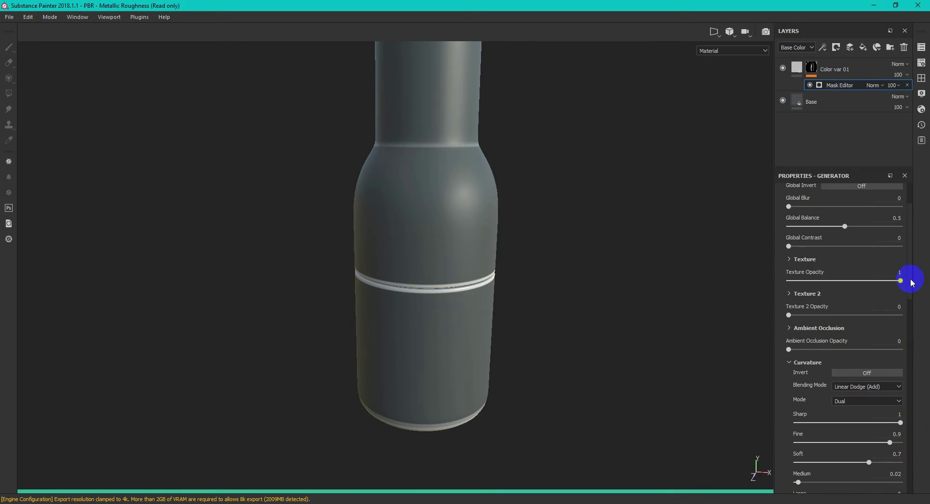
left_click(797, 264)
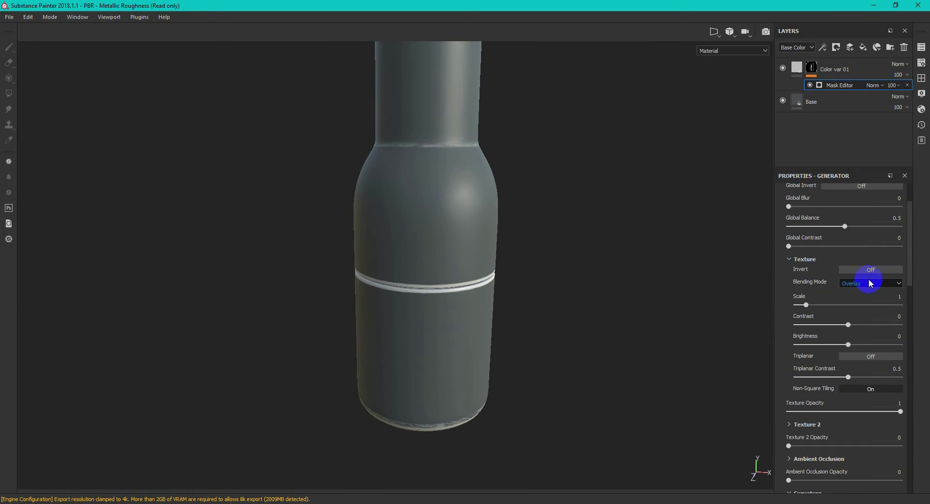
left_click(874, 284)
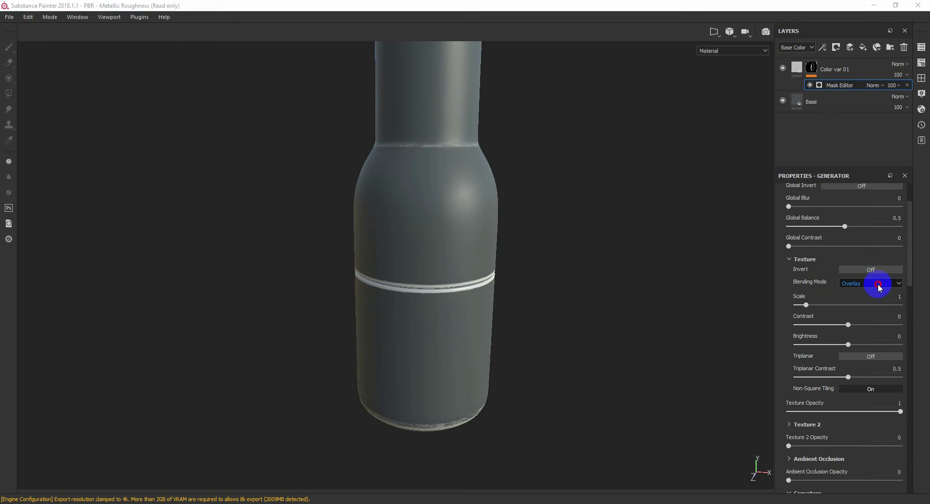
left_click(853, 310)
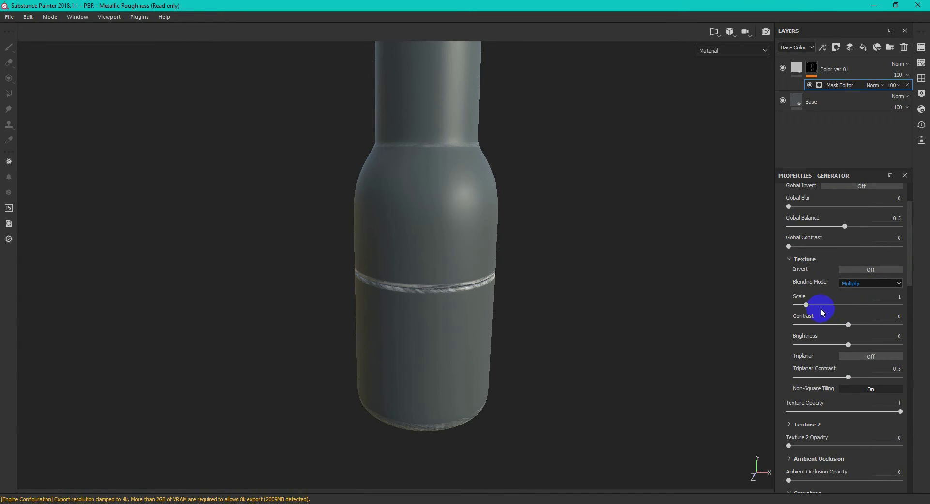
left_click_drag(808, 305, 865, 324)
left_click_drag(543, 145, 571, 85, "alt")
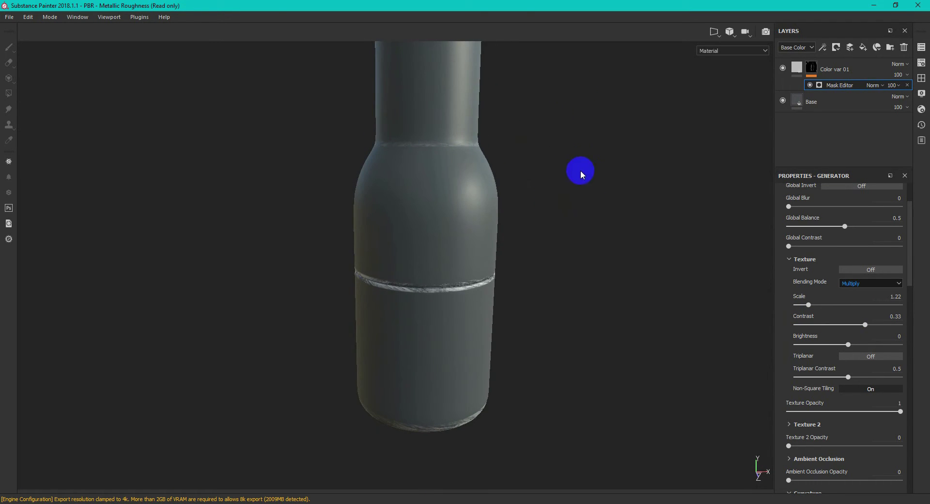
Add a Dirt generator above the Mask Editor in the Color var 01 mask and set its blending to Multiply
left_click(822, 47)
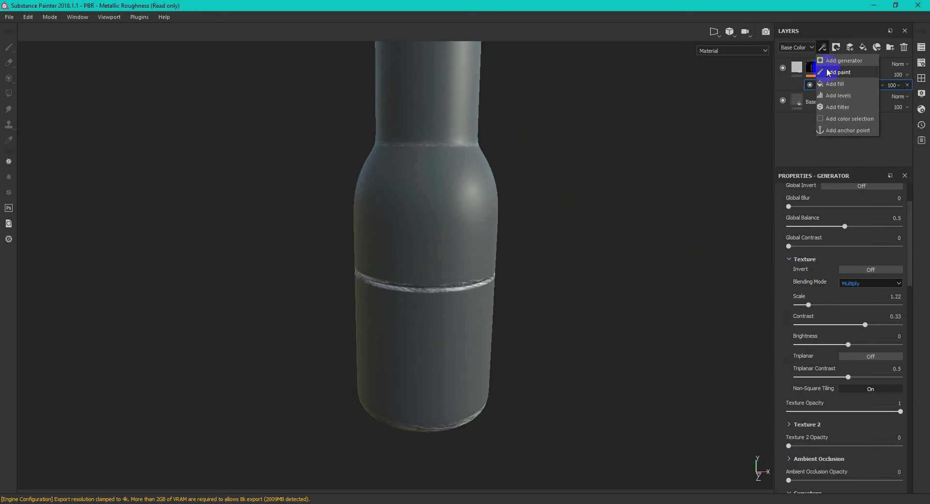
left_click(835, 62)
left_click(845, 215)
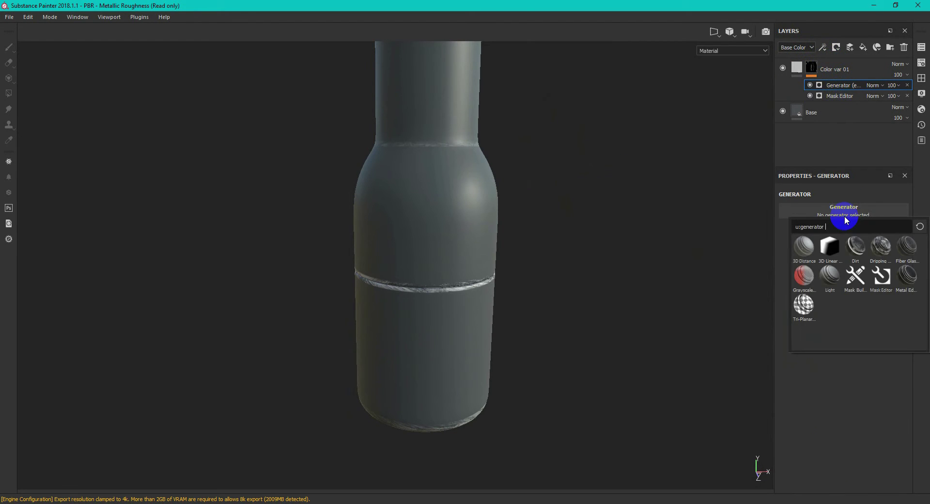
left_click(857, 246)
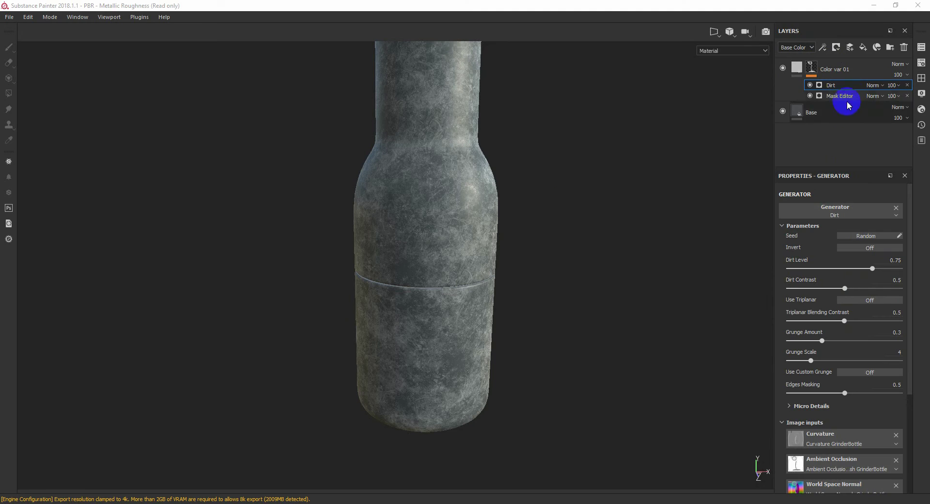
left_click(883, 91)
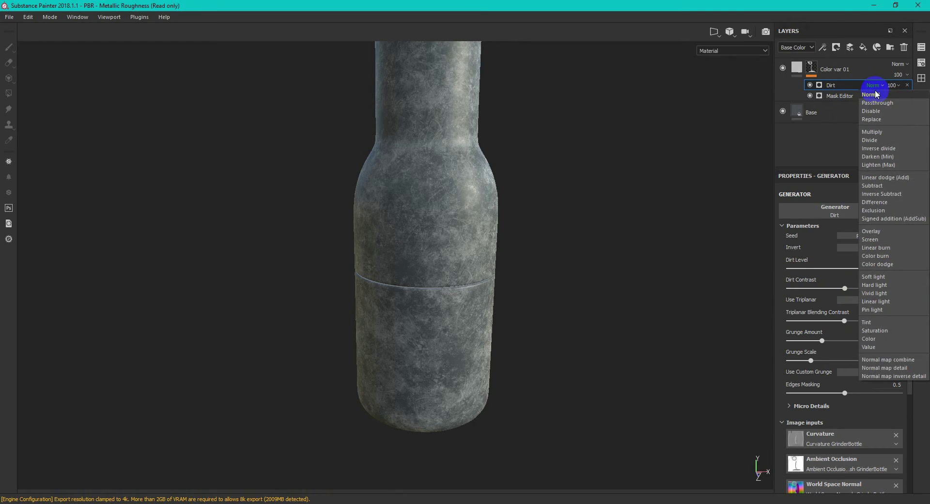
left_click(882, 138)
left_click(810, 85)
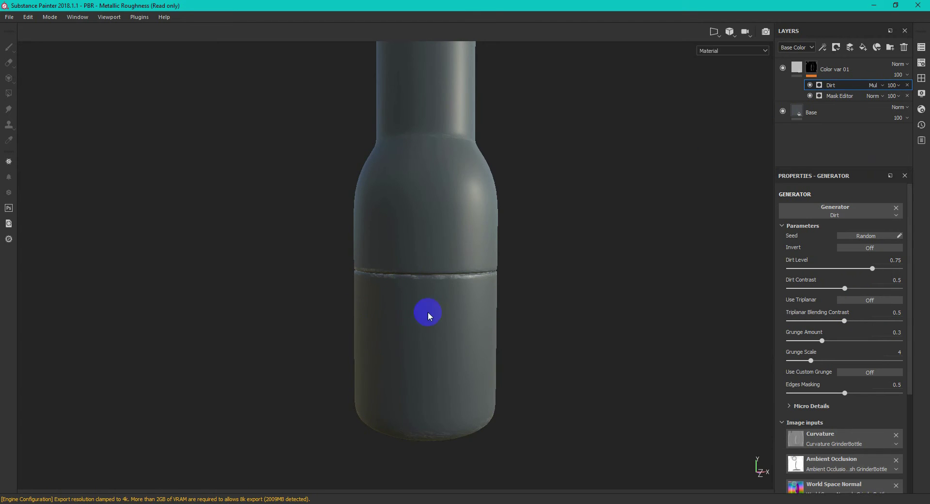
left_click_drag(477, 186, 489, 274, "alt")
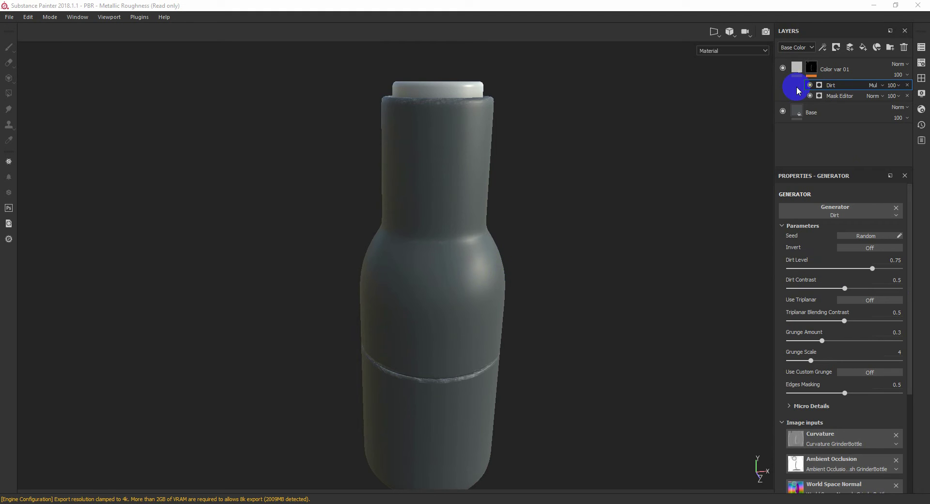
Sample the Base layer's color for Color var 01, lighten it, and keep only the color channel enabled
left_click(481, 328)
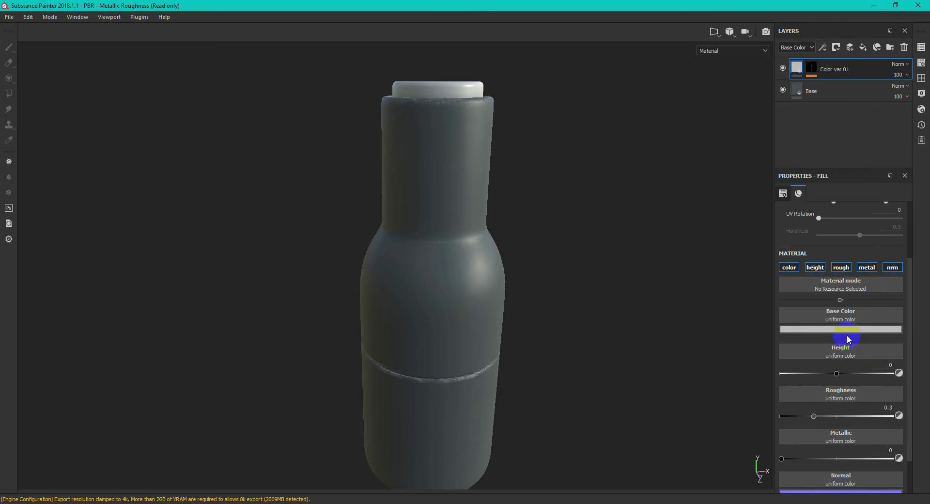
left_click(842, 331)
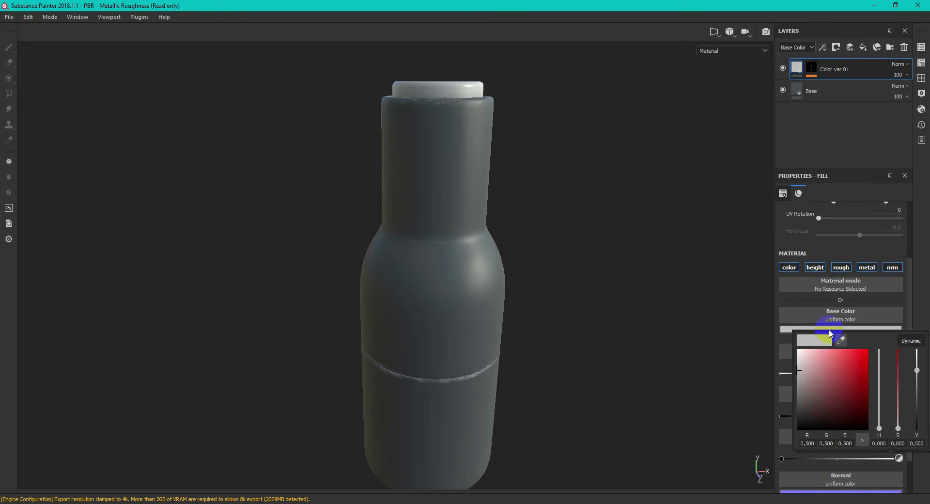
left_click(841, 340)
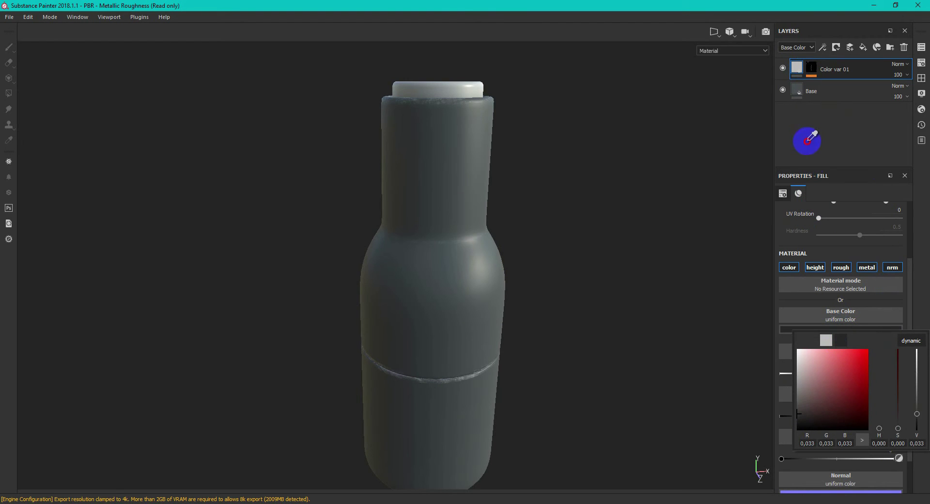
left_click(796, 90)
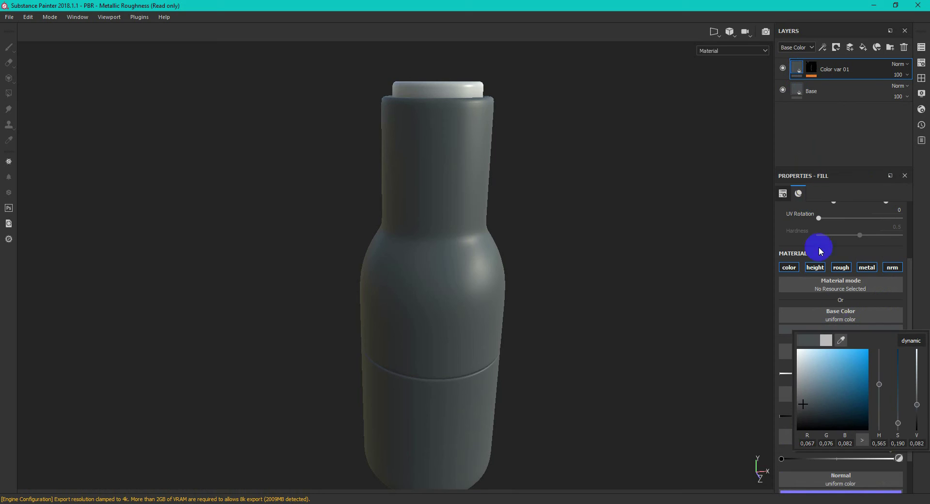
left_click(916, 415)
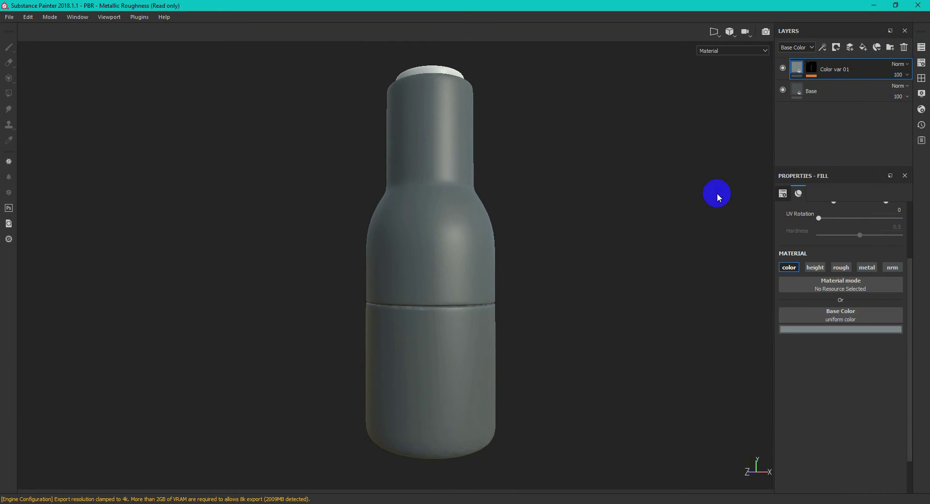
Add a new fill layer above Color var 01 and keep only its color channel enabled
left_click(863, 47)
left_click(815, 268)
left_click(841, 268)
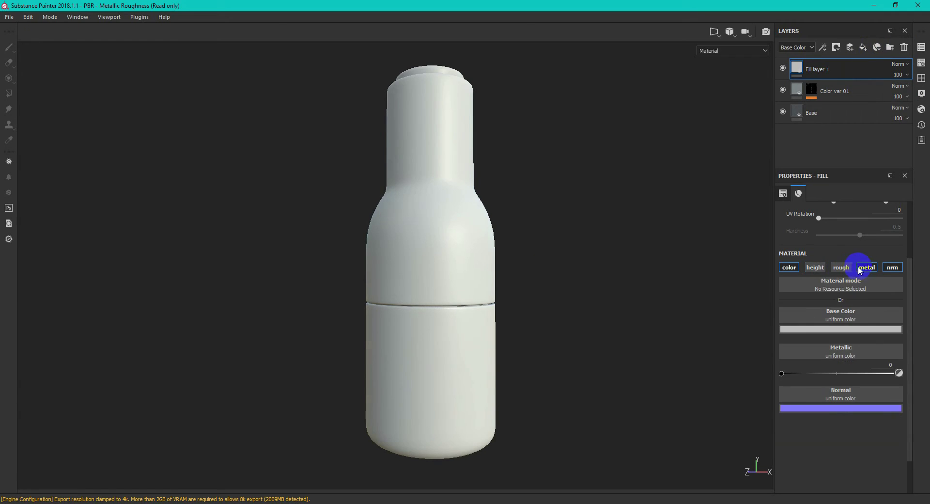
left_click(867, 267)
left_click(892, 267)
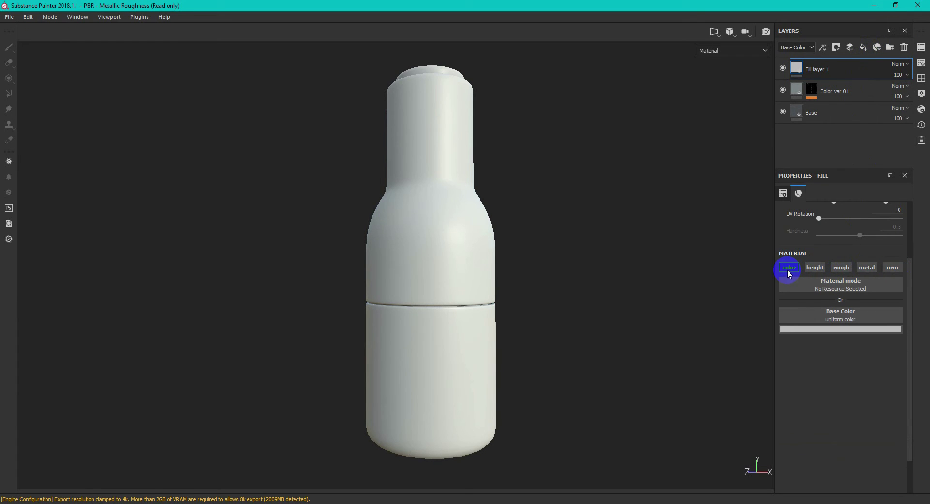
Add a black mask to the new fill layer and drive it with a Dirt generator
right_click(832, 74)
left_click(835, 90)
left_click(823, 47)
left_click(835, 62)
left_click(840, 209)
left_click(855, 242)
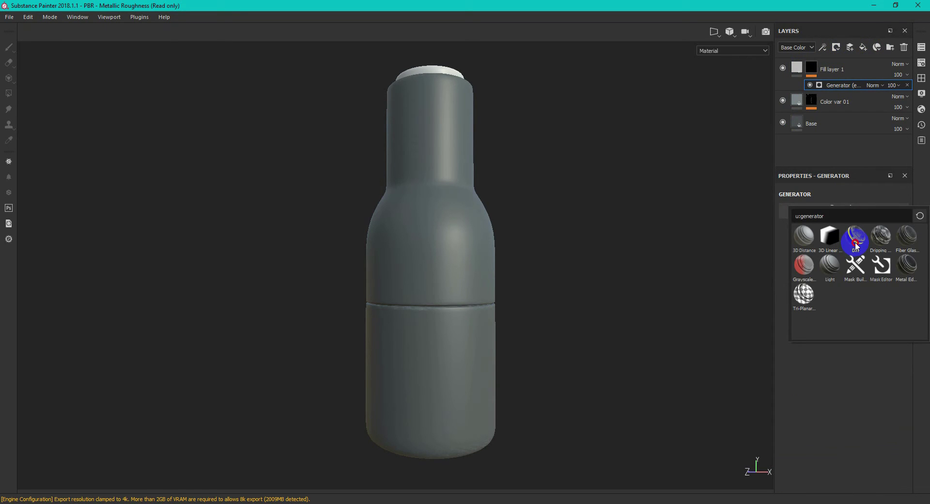
left_click(856, 238)
Set the new fill layer to Value blending with opacity 45 and sample its color from the Base layer
left_click(901, 63)
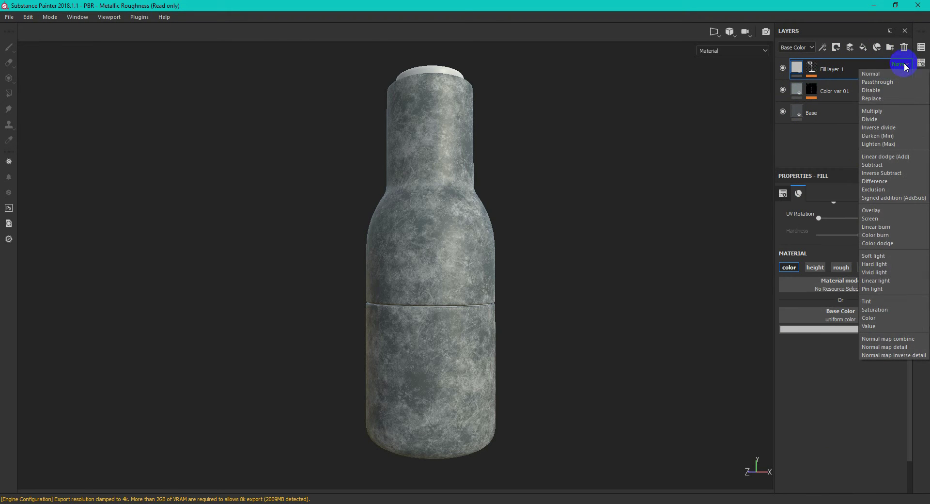
left_click(872, 326)
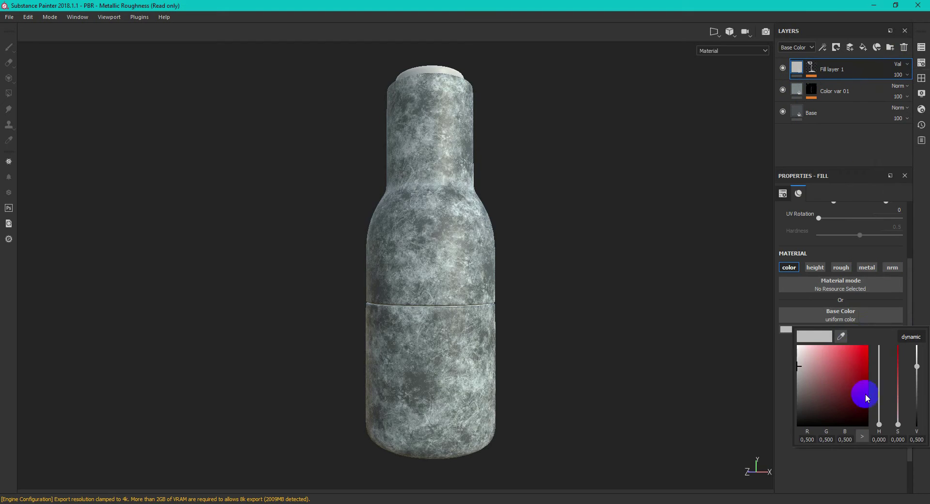
left_click(841, 334)
left_click(796, 112)
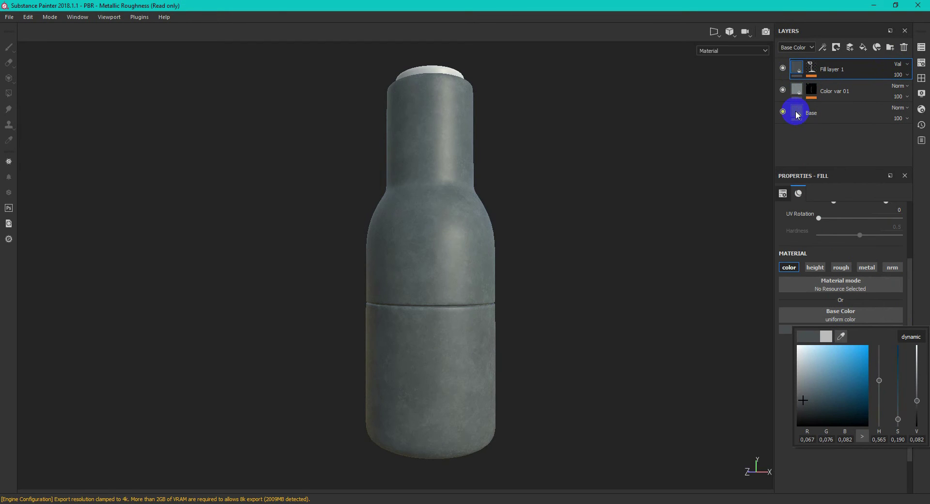
left_click(904, 75)
left_click_drag(908, 97, 899, 96)
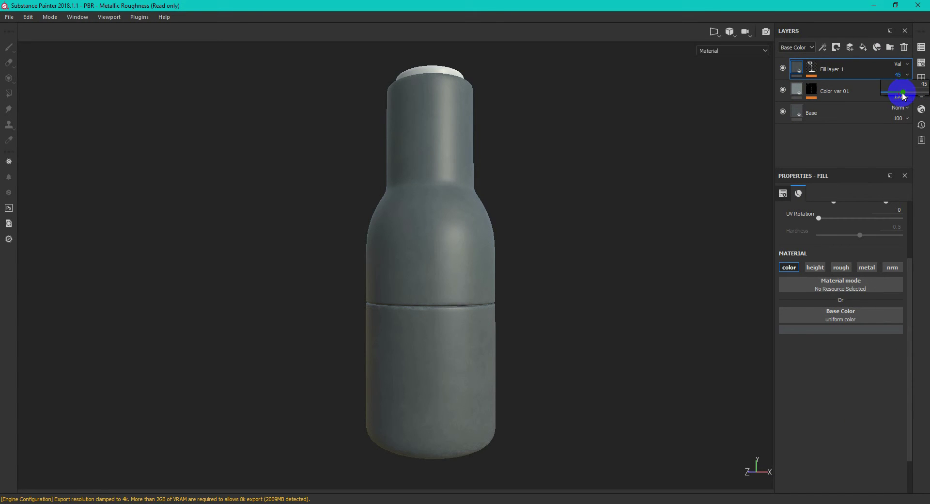
Rename the dirt-masked fill layer as color var 02
left_click_drag(505, 245, 473, 257, "alt")
double_click(835, 69)
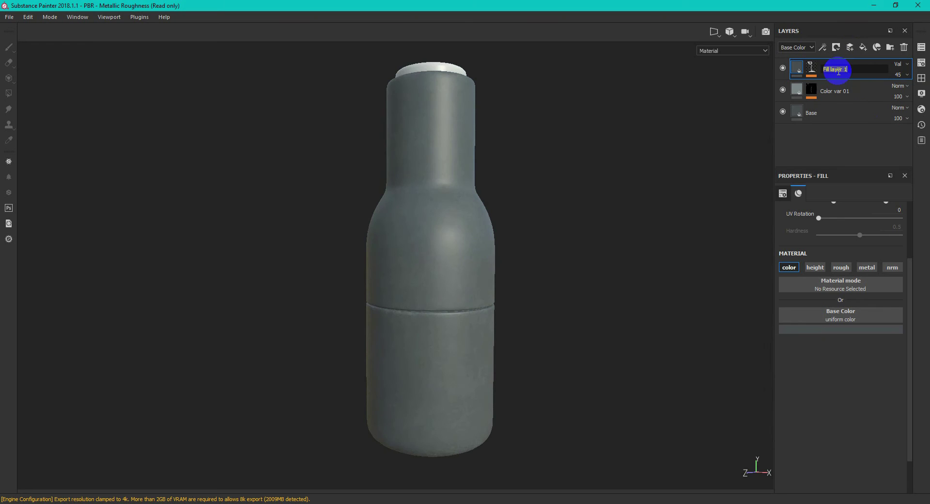
type("color var 02")
key("Return")
Add a fill layer named rough above color var 02 and keep only its roughness channel enabled
left_click(864, 47)
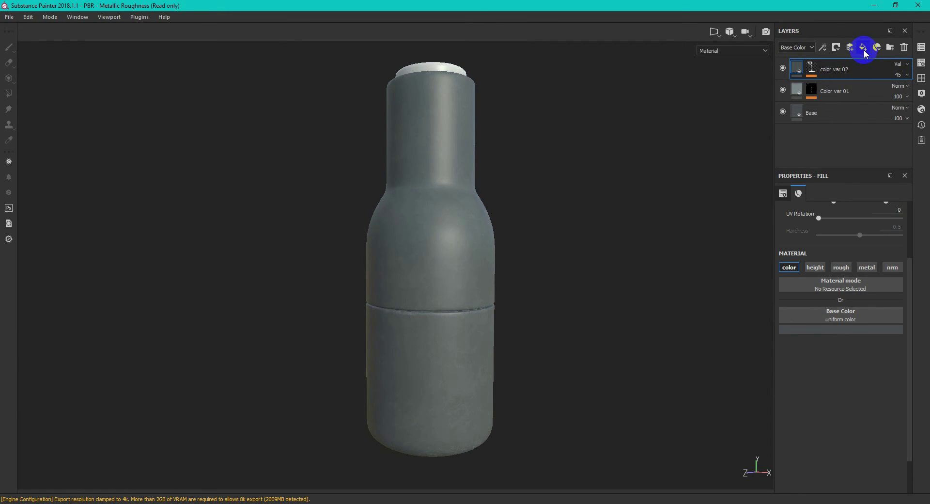
double_click(822, 69)
type("rough")
key("Return")
left_click(816, 267)
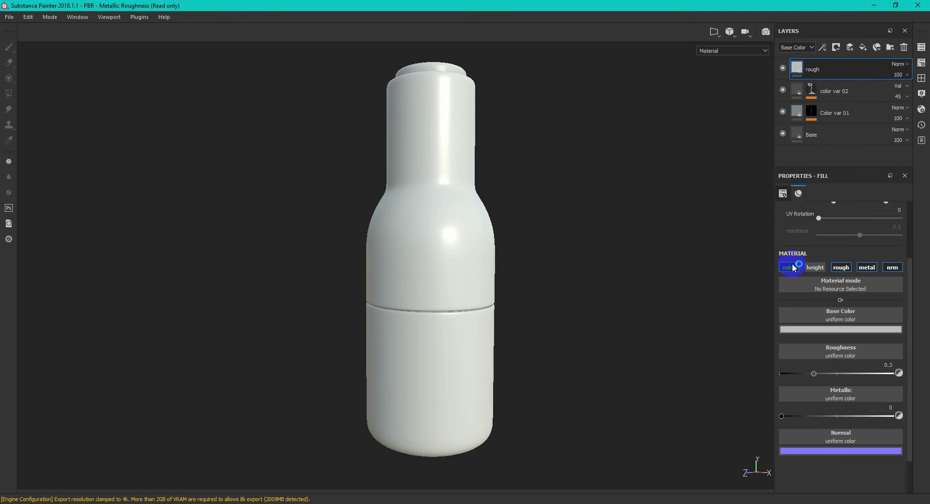
left_click(793, 268)
left_click(866, 267)
left_click(895, 267)
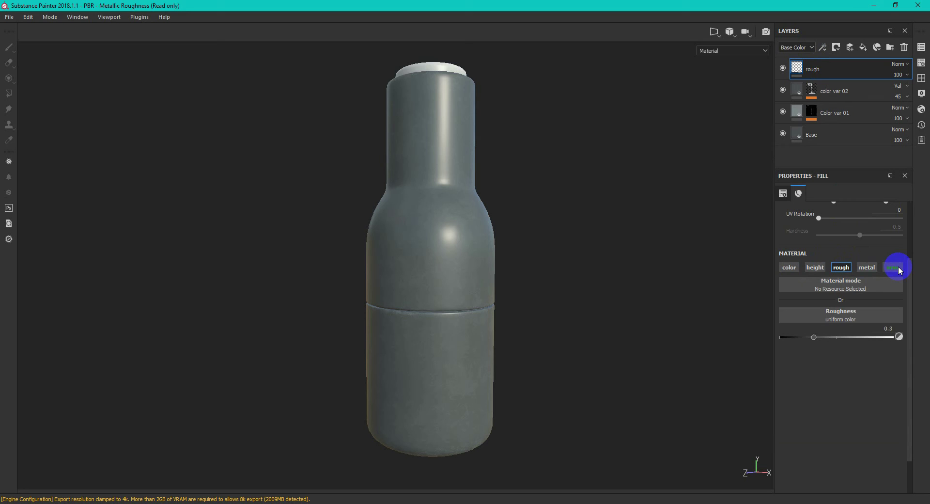
Add a black mask to the rough layer and drive it with a Dirt generator
right_click(829, 73)
left_click(855, 93)
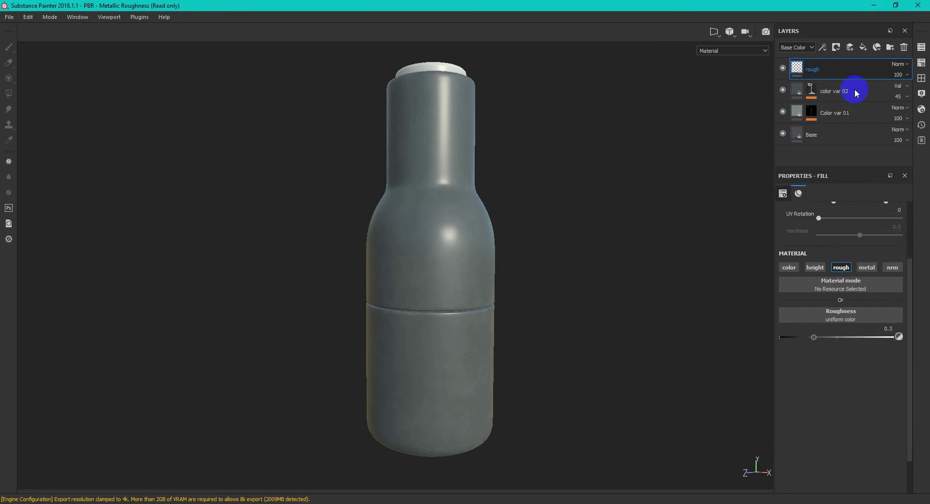
left_click(823, 47)
left_click(830, 58)
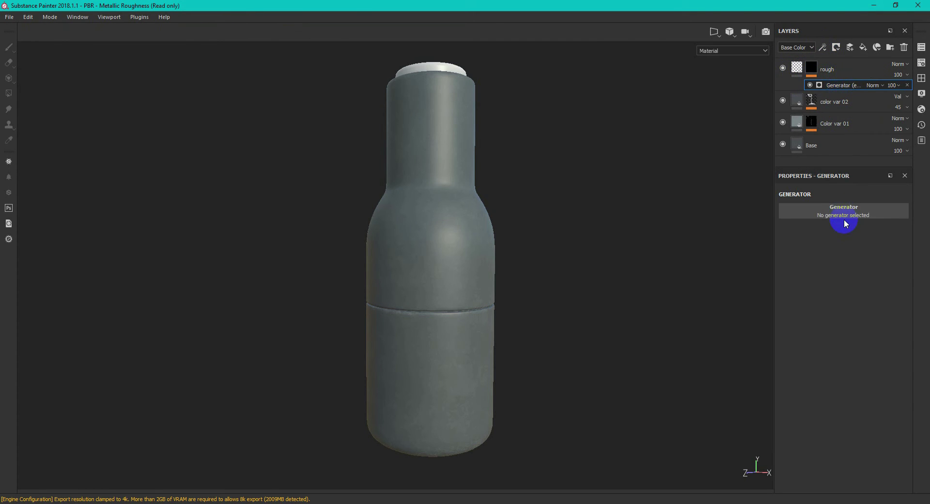
left_click(845, 224)
Add a fill above the Dirt generator in the rough mask and assign the Grunge Fingerprints Dirty map to it
left_click(823, 47)
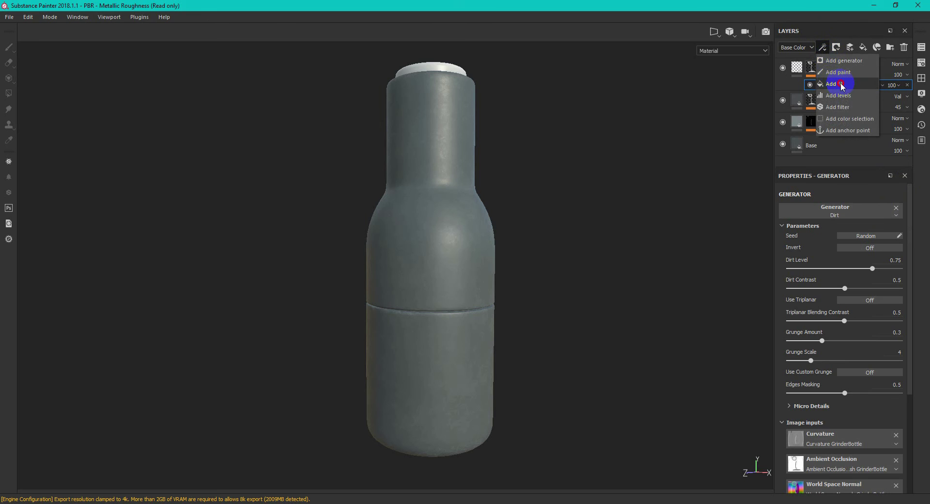
left_click(842, 86)
left_click(843, 267)
left_click(825, 299)
left_click_drag(824, 297, 776, 294)
type("grunge")
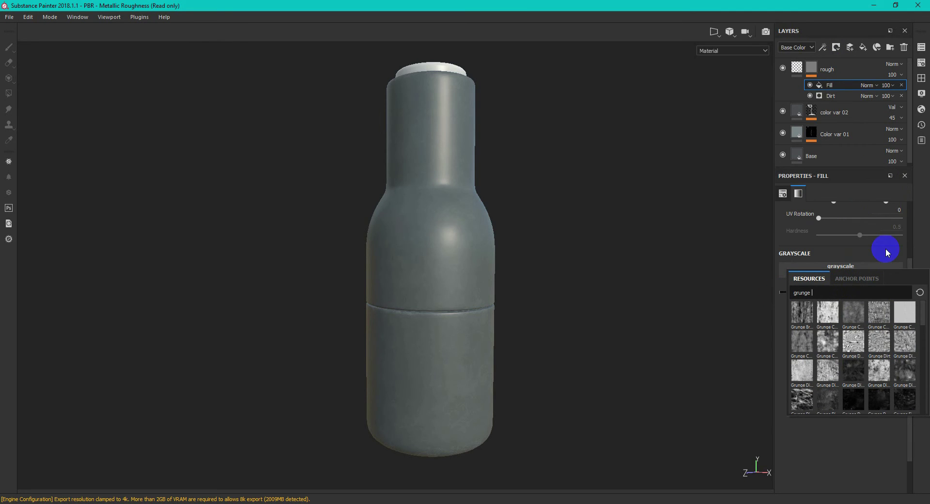
type(" fin")
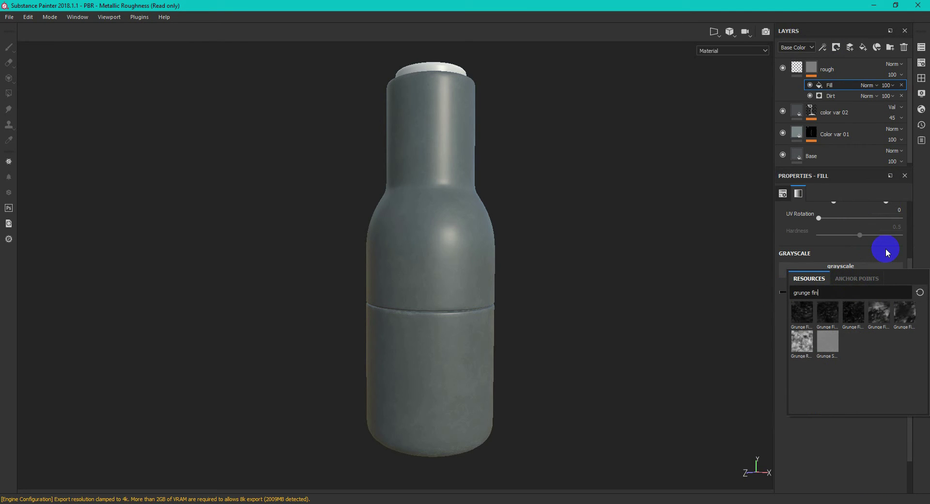
mouse_move(801, 316)
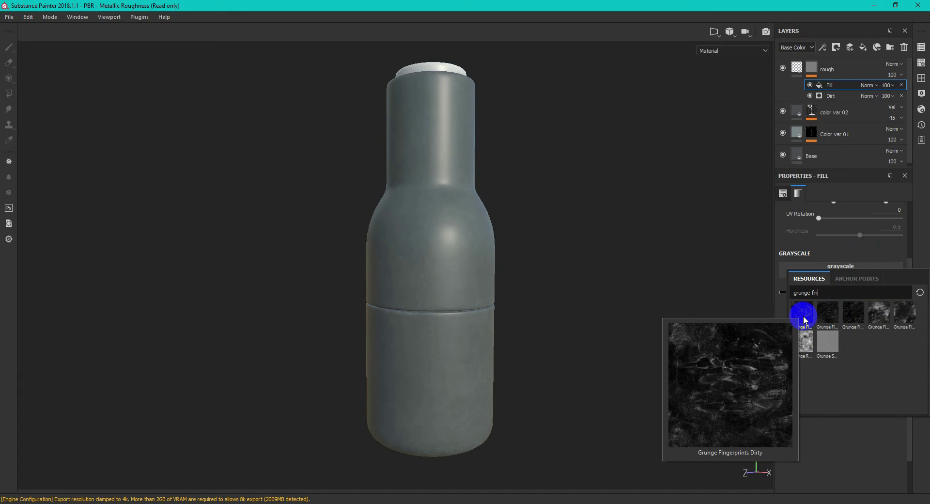
left_click(803, 315)
left_click(827, 67)
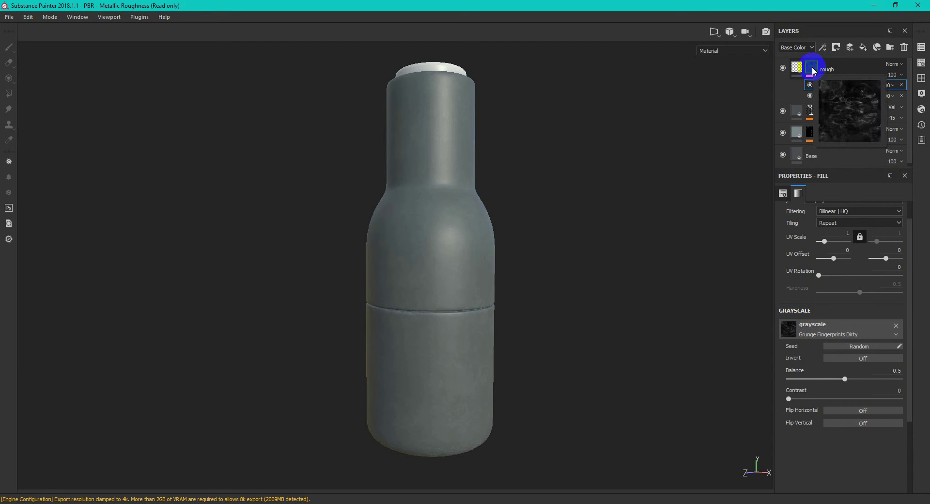
Display the rough mask, set the fingerprints fill to tri-planar projection, and turn on Use Triplanar for the Dirt generator beneath it
left_click(812, 70, "alt")
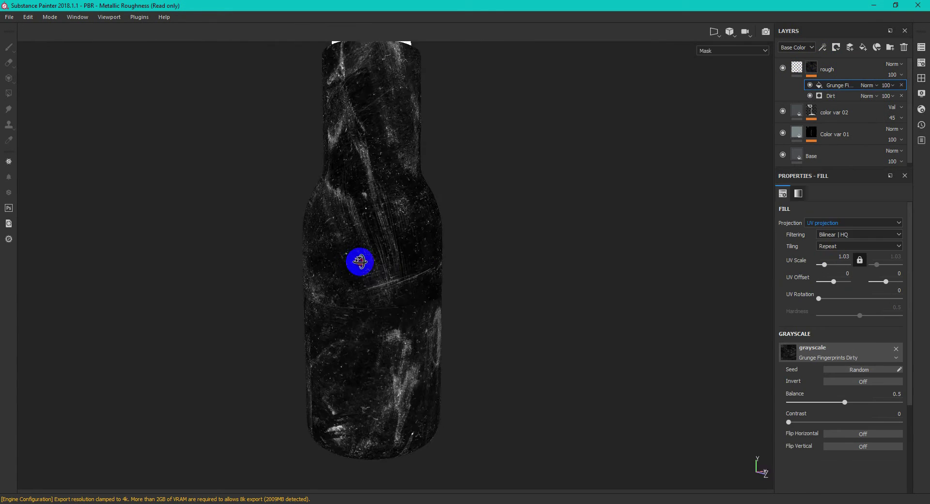
mouse_move(359, 262)
left_mouse_down("alt")
mouse_move(478, 250)
mouse_move(363, 257)
left_mouse_up("alt")
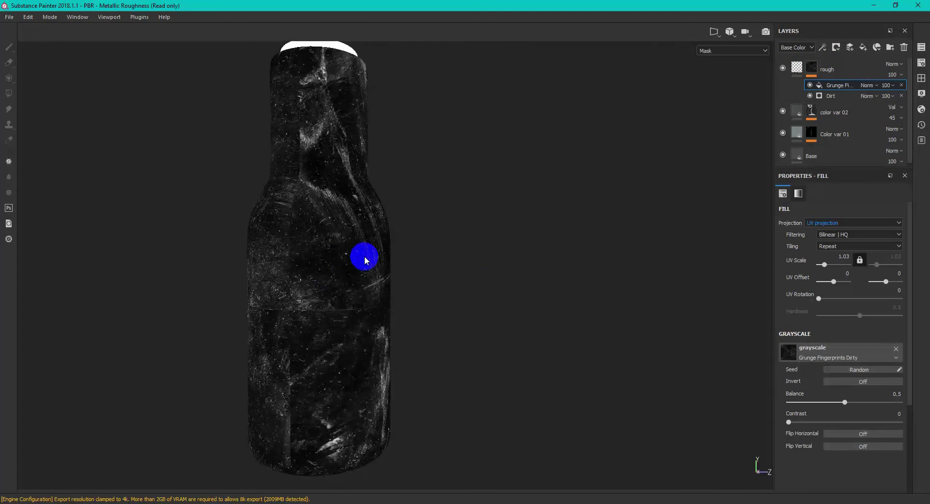
left_click(843, 223)
left_click(840, 237)
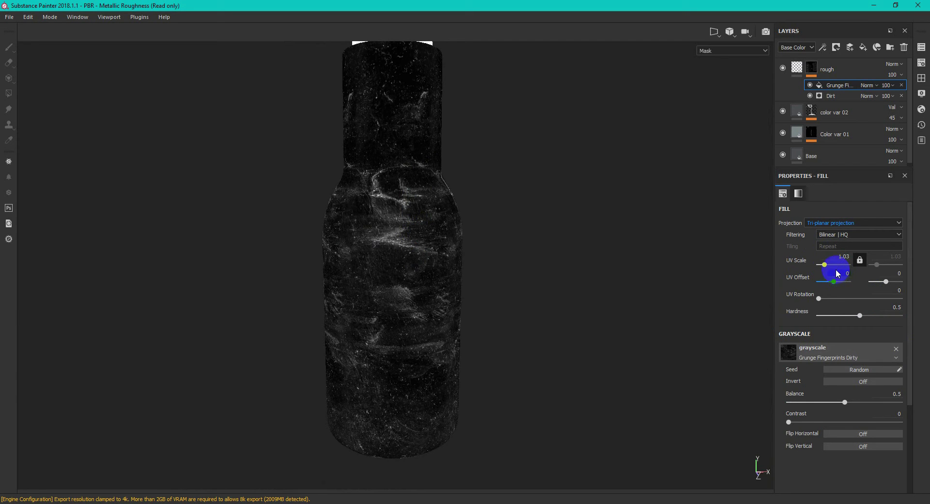
left_click(830, 95)
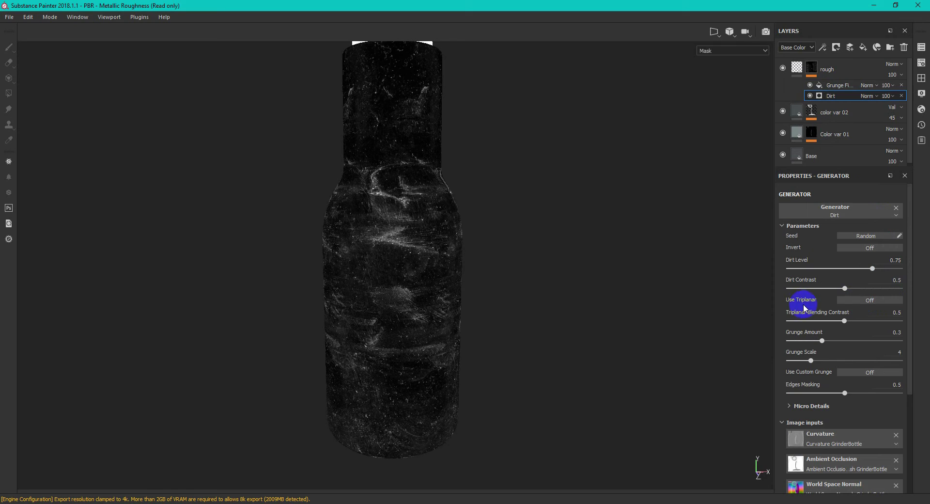
left_click(856, 299)
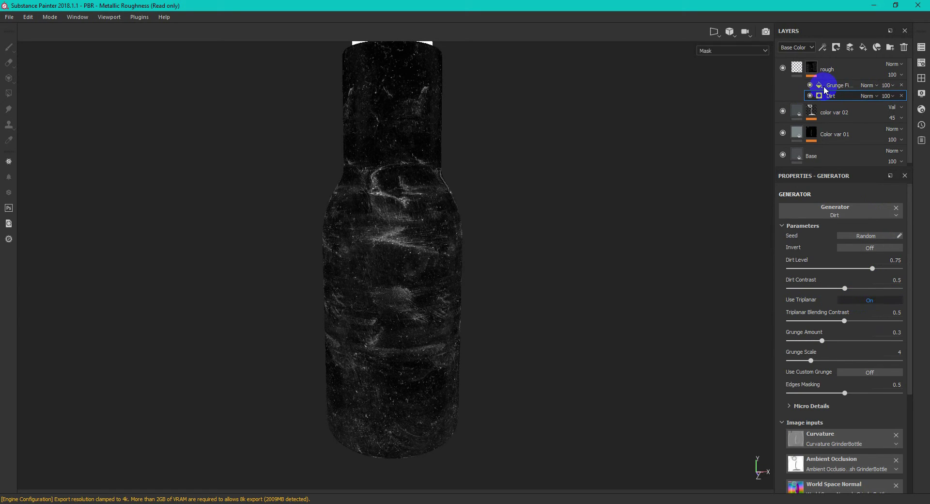
Set the fingerprints fill's blending to Lighten (Max) and raise its balance
left_click(843, 82)
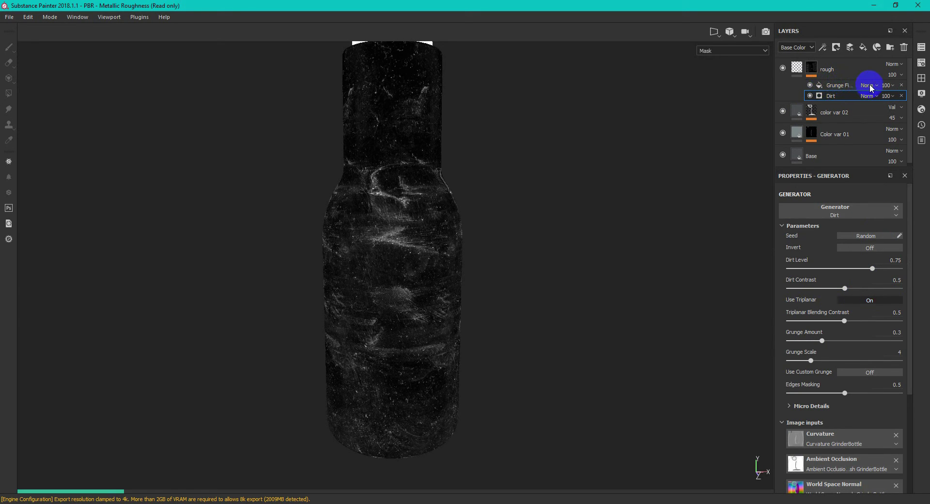
left_click(871, 85)
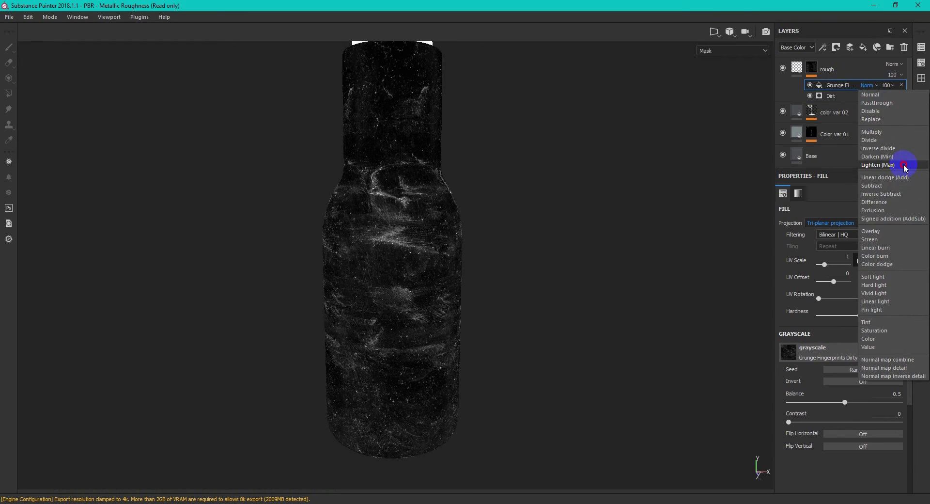
left_click(904, 165)
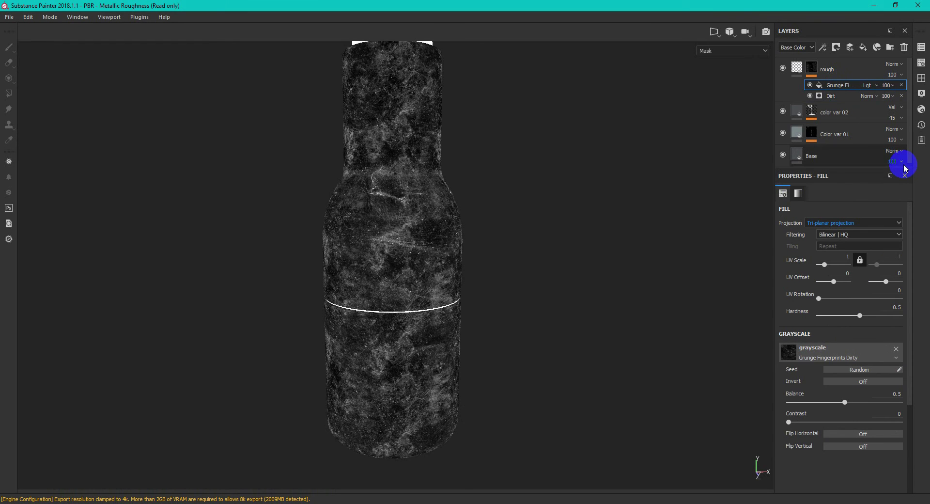
left_click(810, 86)
left_click(810, 86)
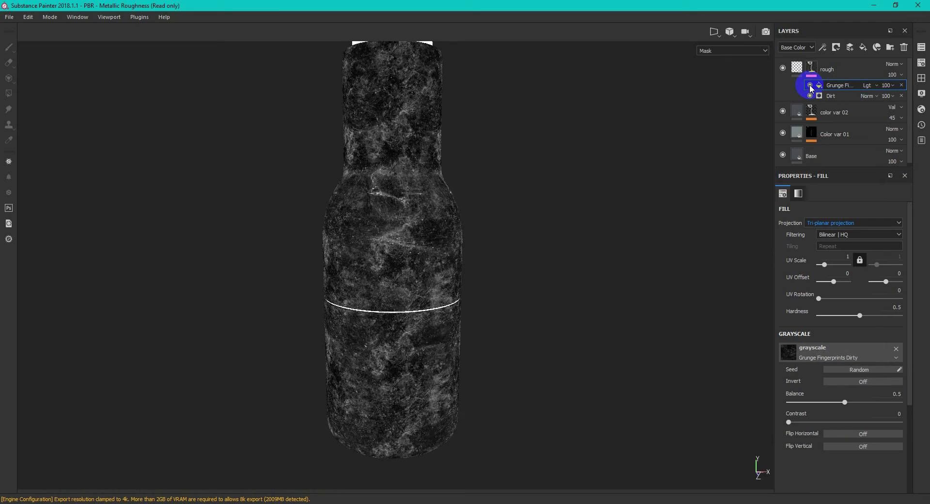
left_click_drag(844, 402, 864, 402)
Add another fill on top of the rough mask stack and assign the Grunge Stains Leaky map to it
left_click(862, 49)
left_click_drag(860, 50, 821, 86)
left_click(858, 353)
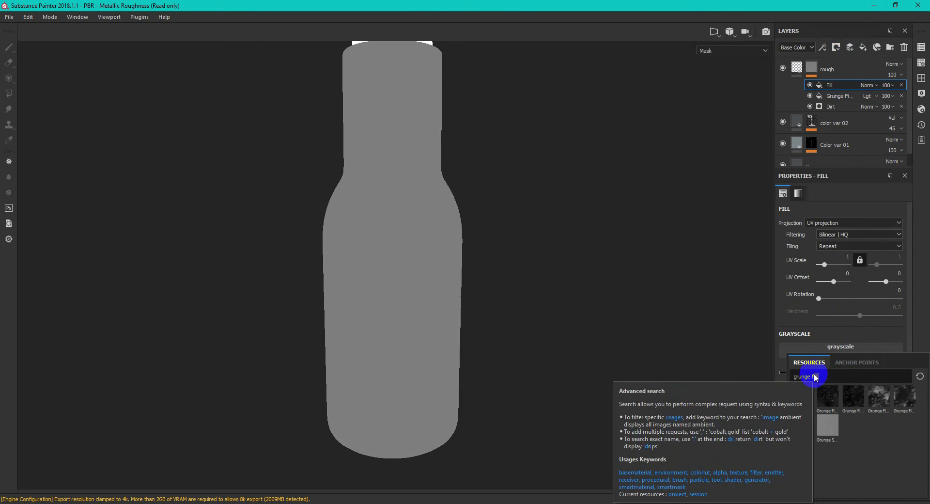
key("BackSpace")
key("BackSpace")
type("sta")
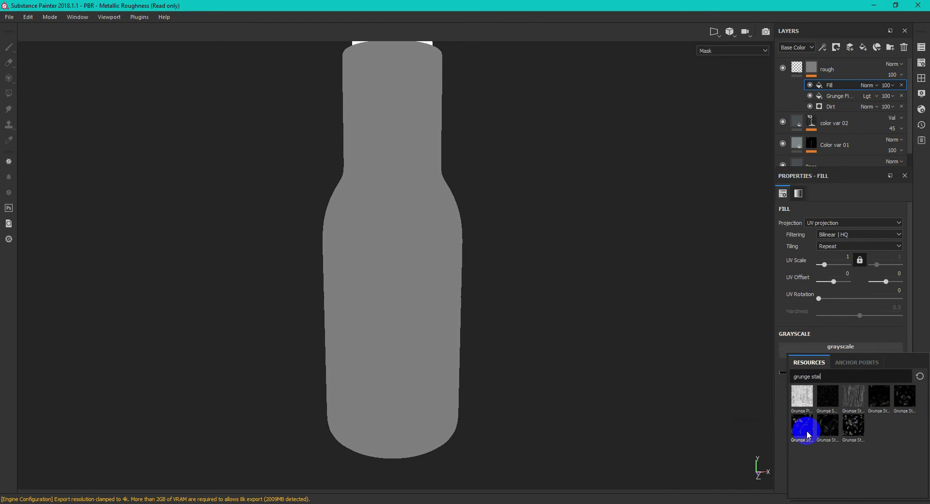
left_click(802, 426)
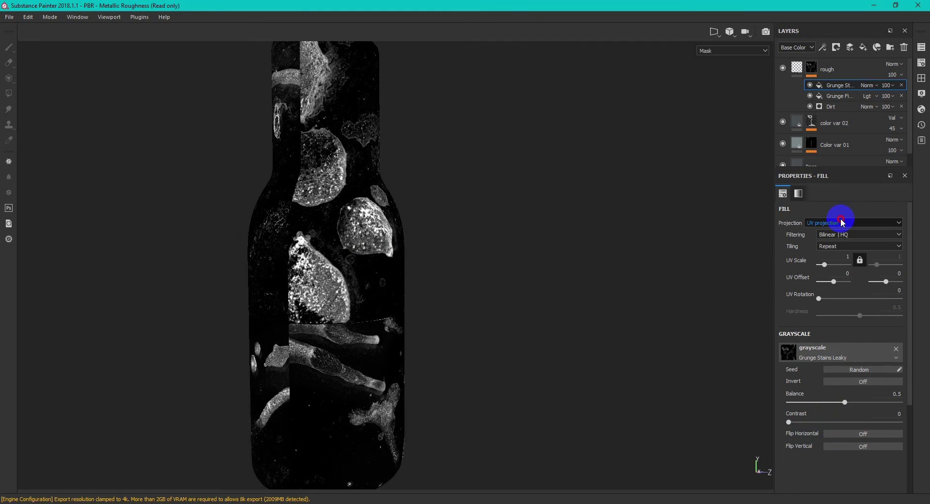
Set the stains fill to tri-planar projection with a UV scale of 1.47
left_click(841, 222)
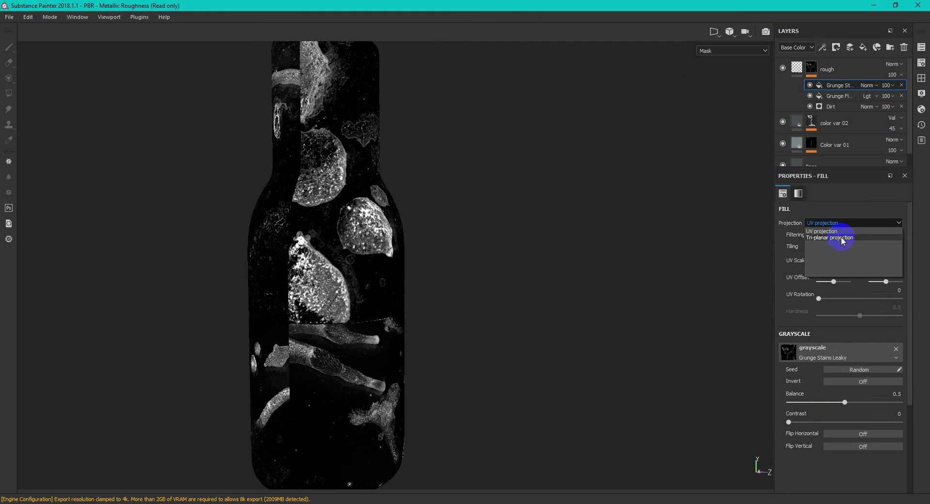
left_click(841, 237)
left_click(824, 265)
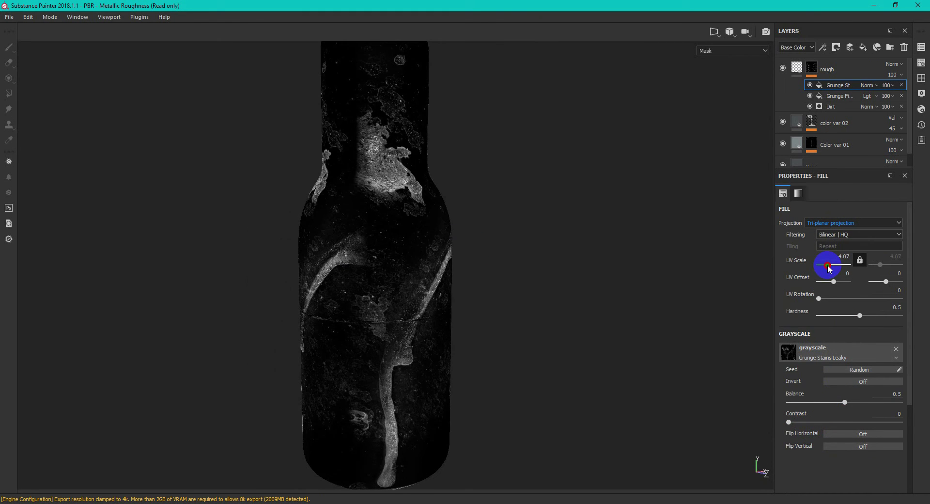
left_click_drag(828, 266, 824, 266)
Set the stains fill's blending to Lighten (Max) and its balance to 0.74
left_click(868, 85)
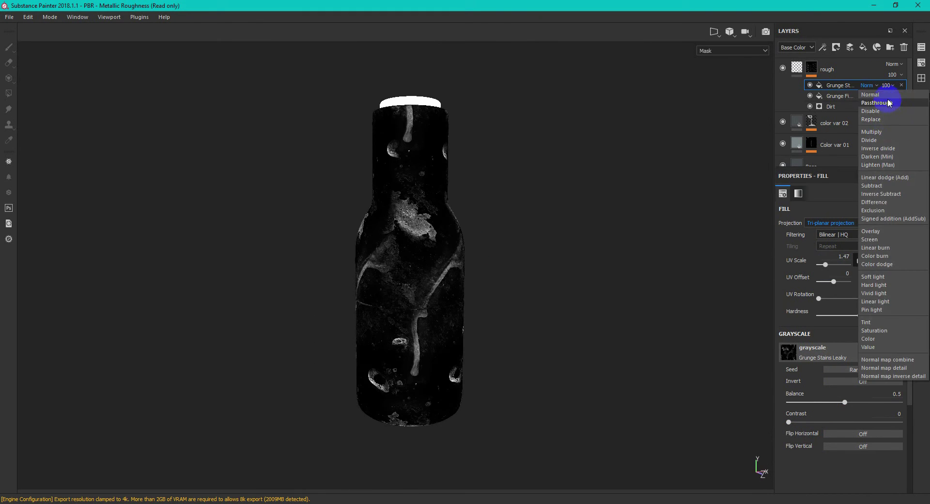
left_click(899, 165)
left_click(858, 410)
left_click_drag(859, 403, 871, 403)
left_click(802, 72)
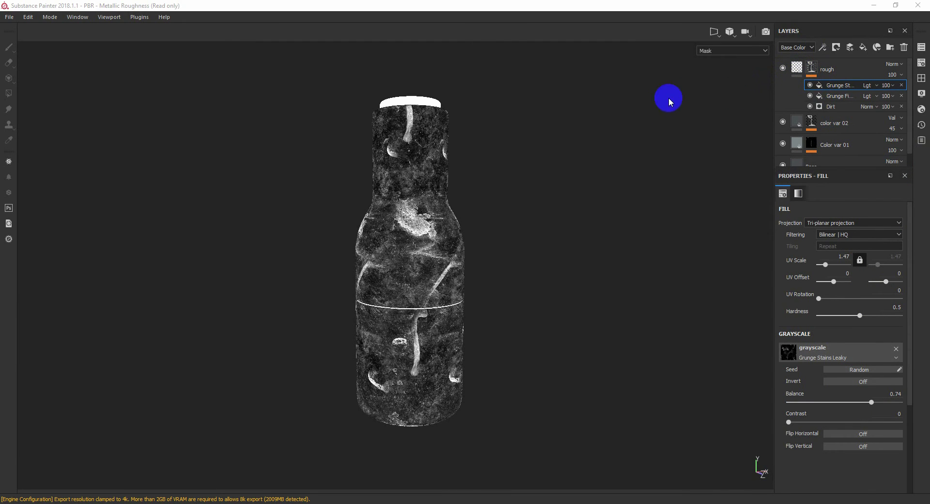
Return the viewport to the material display and examine the roughness variation on the bottle
left_click(589, 15)
key("m")
left_click_drag(571, 168, 534, 249, "alt")
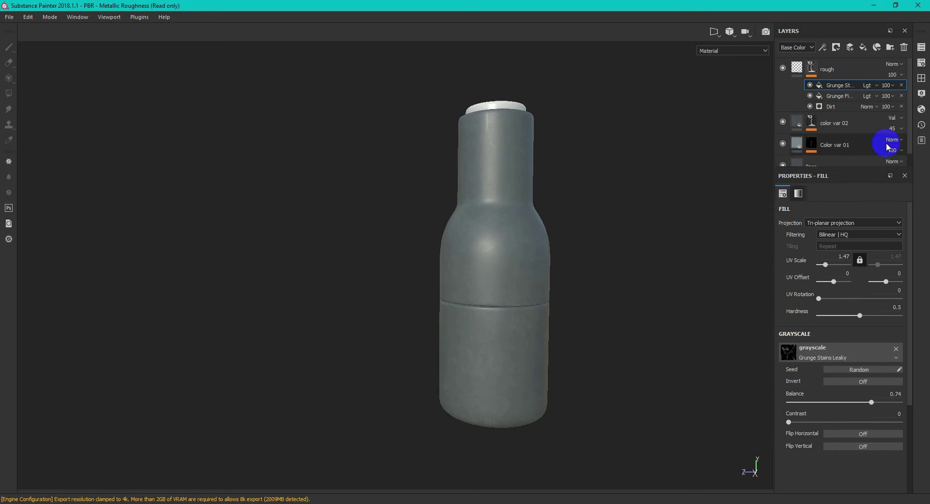
Recolor the Base, color var 02 and Color var 01 fills to dark blue-green tones and set color var 02's opacity to 61
left_click(799, 163)
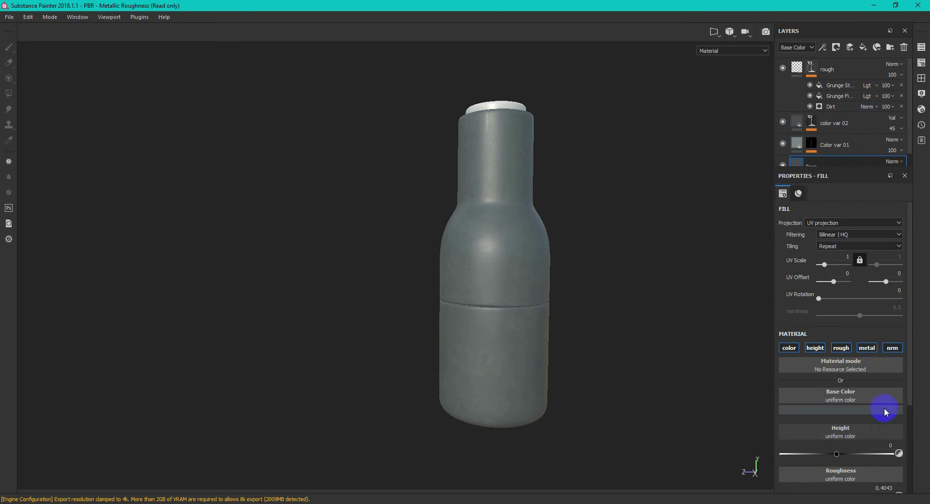
left_click_drag(909, 322, 909, 324)
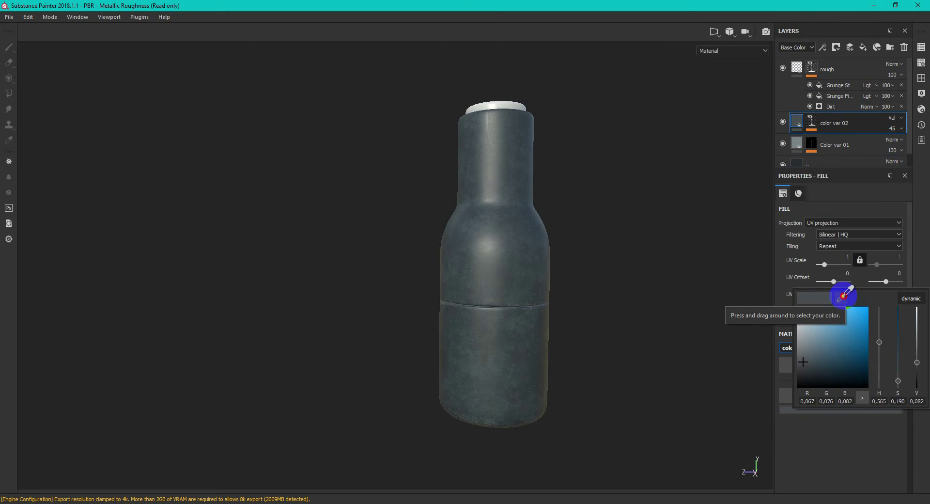
left_click_drag(844, 296, 808, 180)
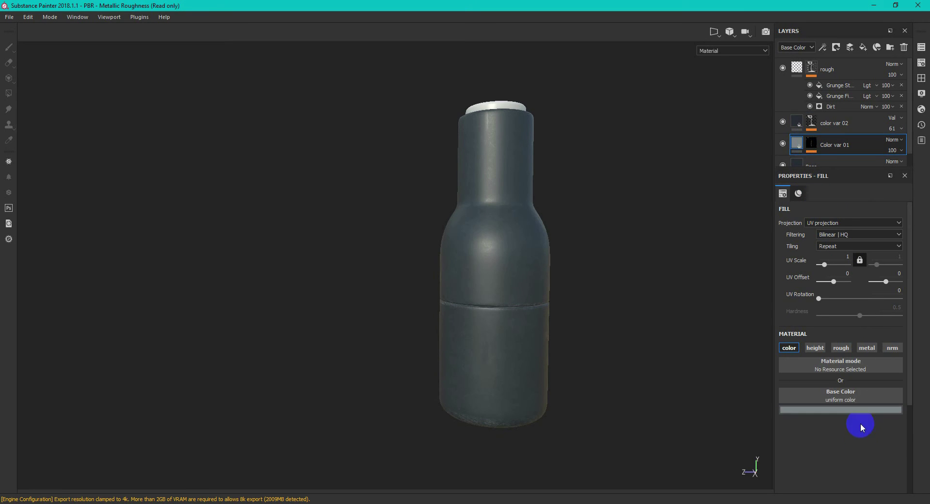
left_click(861, 412)
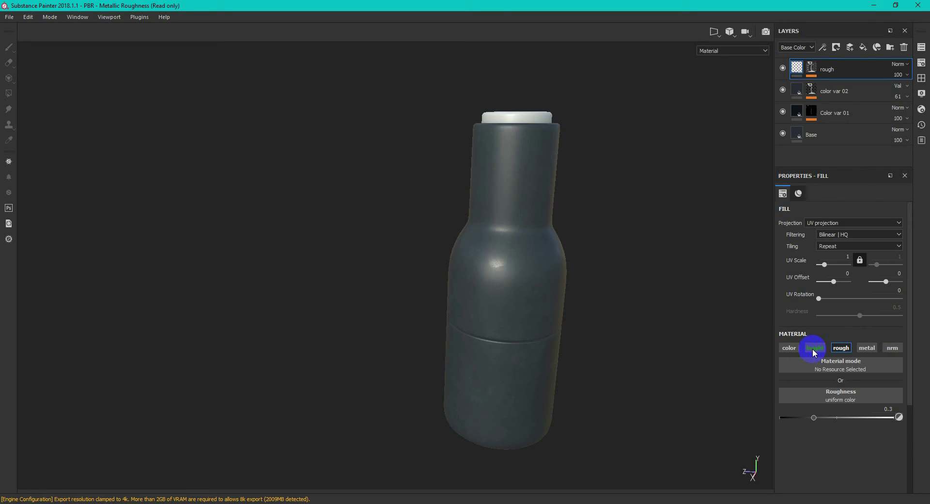
Enable the height channel on the rough layer and set its height to 0.0128
left_click(813, 347)
mouse_move(626, 225)
left_mouse_down("alt")
mouse_move(474, 207)
mouse_move(659, 216)
mouse_move(782, 183)
mouse_move(723, 182)
mouse_move(696, 220)
left_mouse_up("alt")
left_click_drag(837, 418, 838, 420)
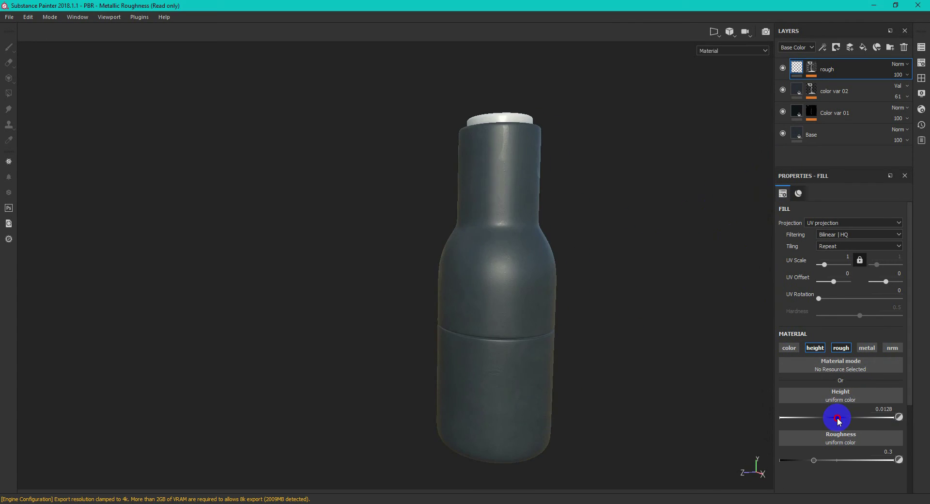
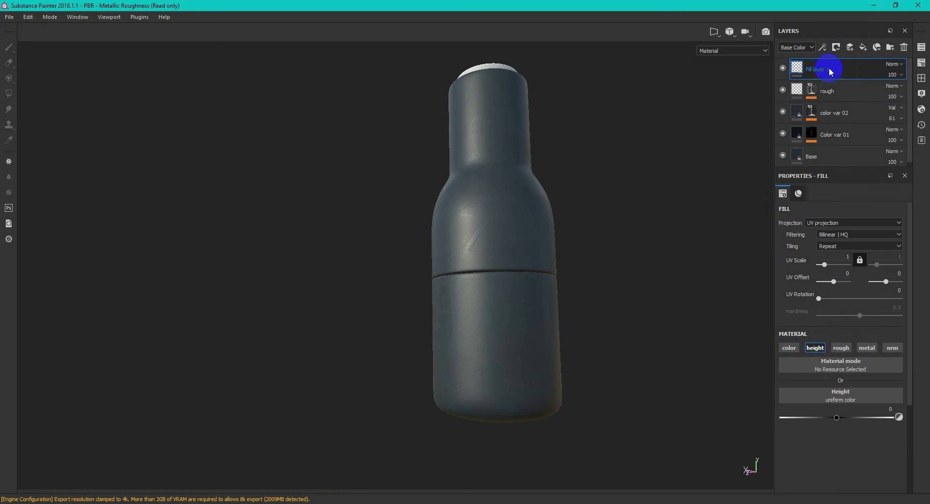
Mask the new height-only fill layer and add a fill using the Grunge Scratch Generator to that mask
left_click(828, 77)
left_click(823, 47)
left_click(837, 84)
left_click(860, 355)
left_click(815, 379)
type("grunge scra")
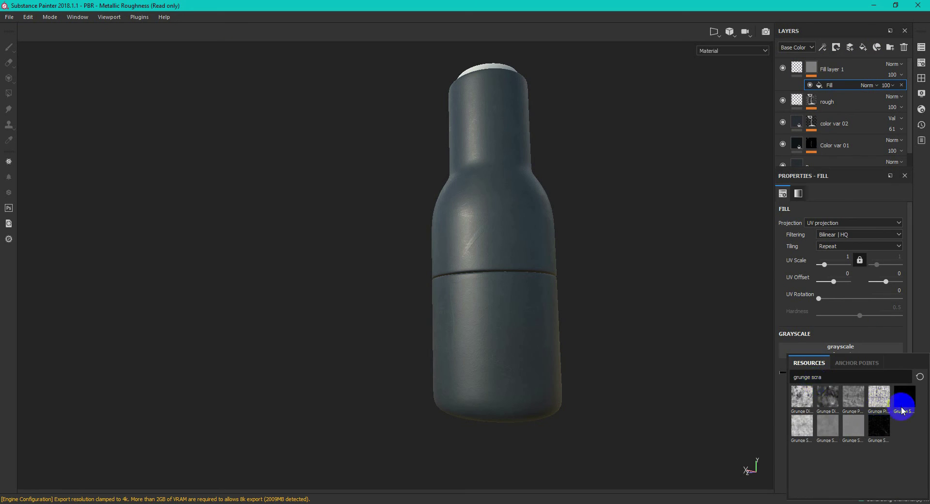
left_click(901, 411)
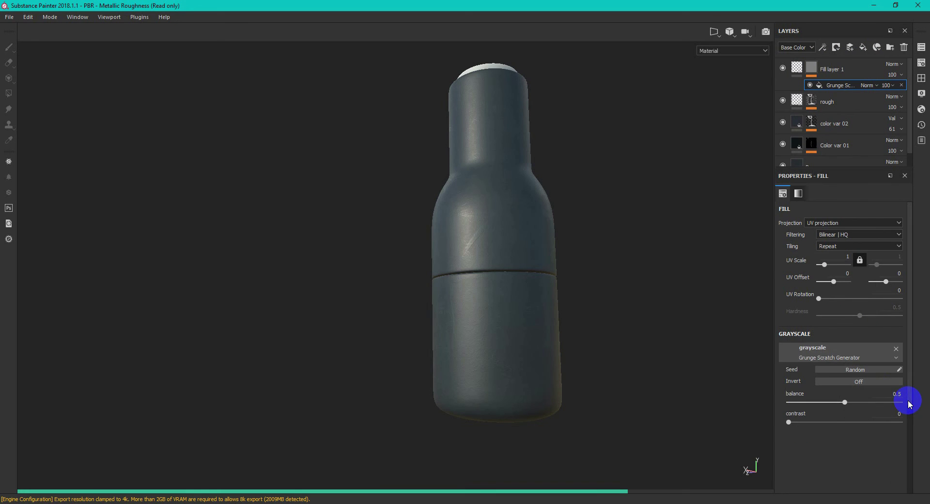
Set the scratch fill to tri-planar projection, adjusting its balance against the mask view, and set the layer's height to -0.0128
left_click(814, 67)
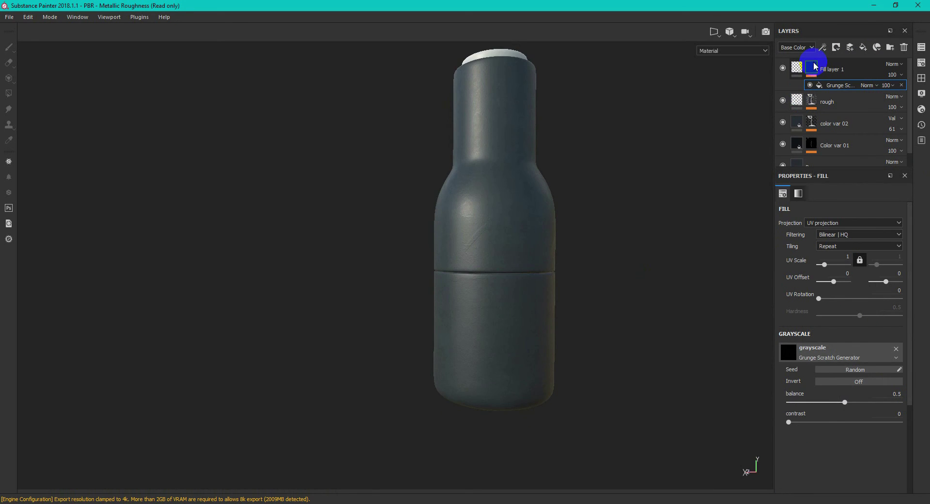
left_click(832, 84)
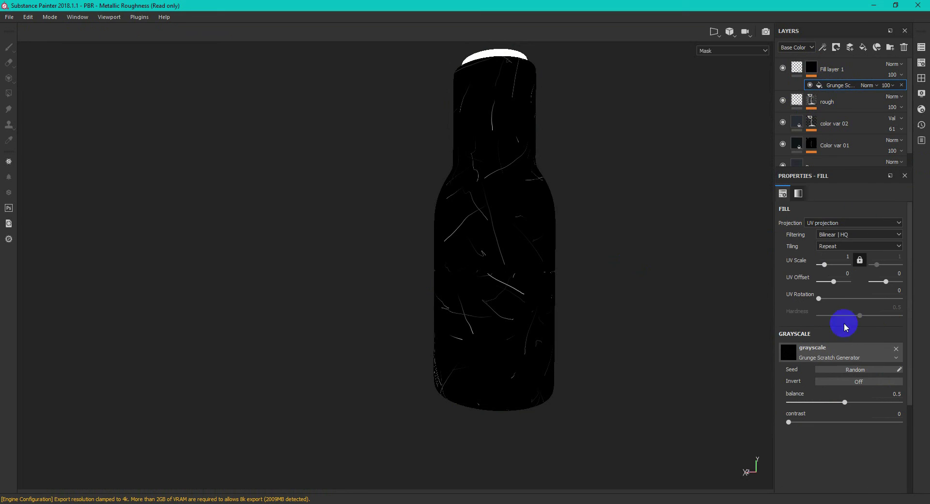
left_click(861, 223)
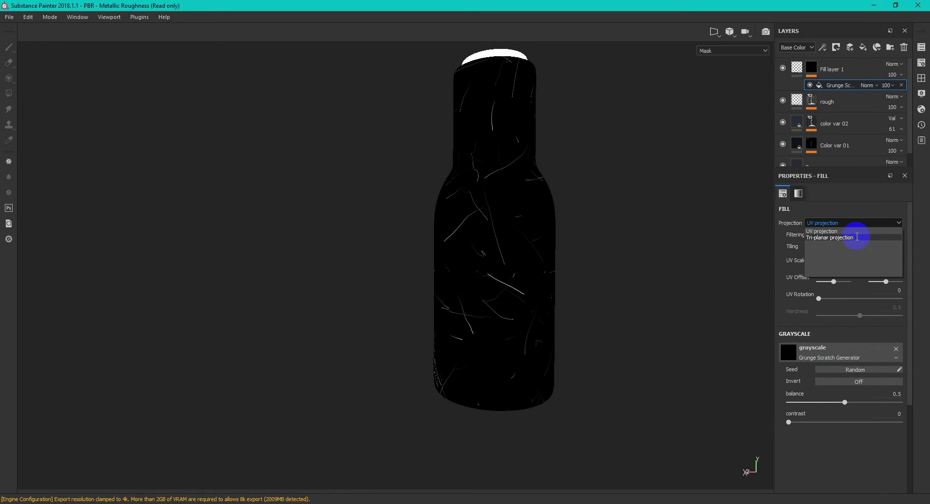
left_click(857, 237)
left_click_drag(845, 402, 837, 420)
left_click(796, 68)
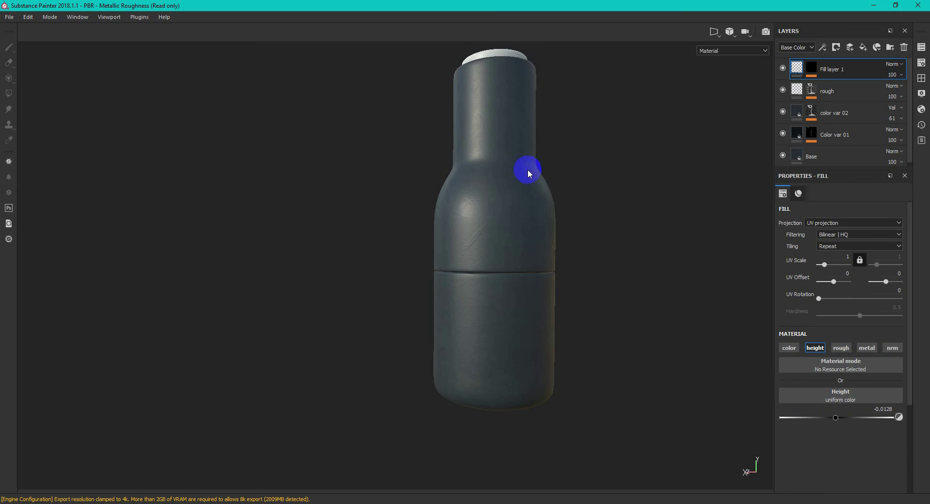
Examine the scratches on the bottle's body, neck and base from close up and from several angles
scroll(488, 243, "up", 5)
left_click_drag(504, 220, 423, 307, "alt")
left_click(707, 146)
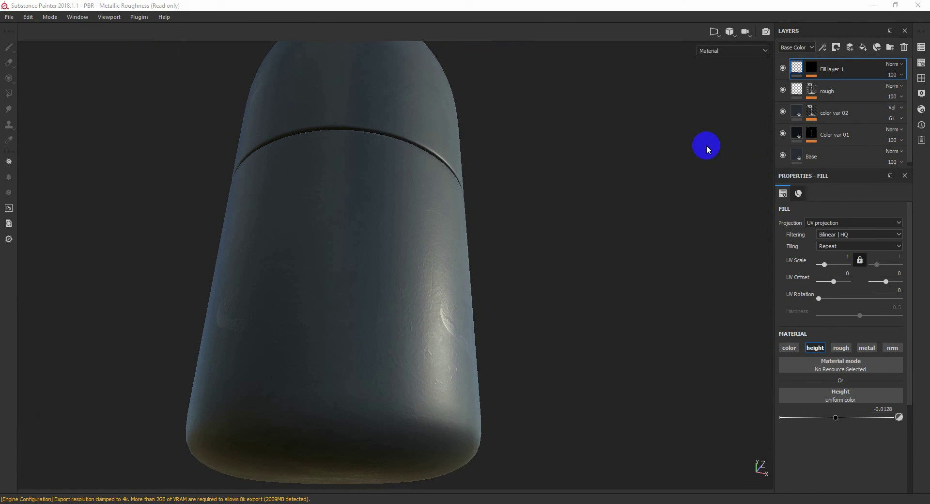
left_click_drag(613, 189, 597, 213, "alt")
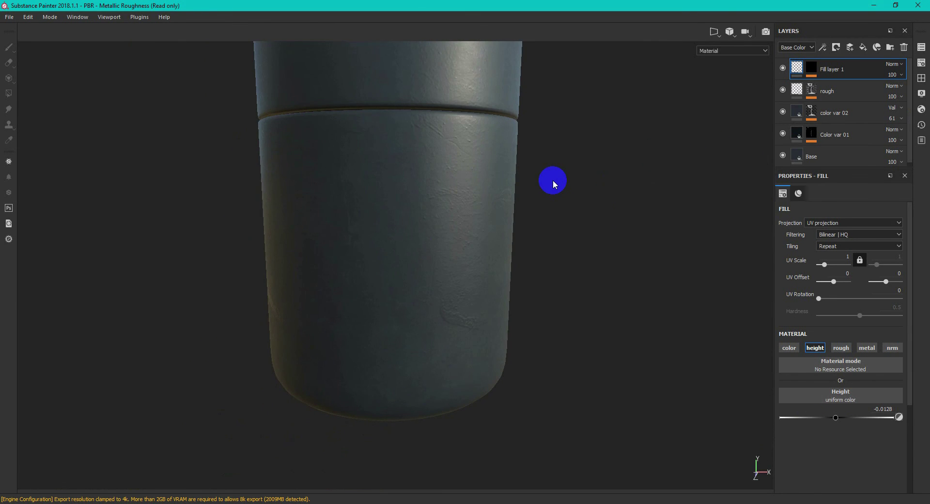
scroll(553, 179, "down", 5)
left_click(619, 269)
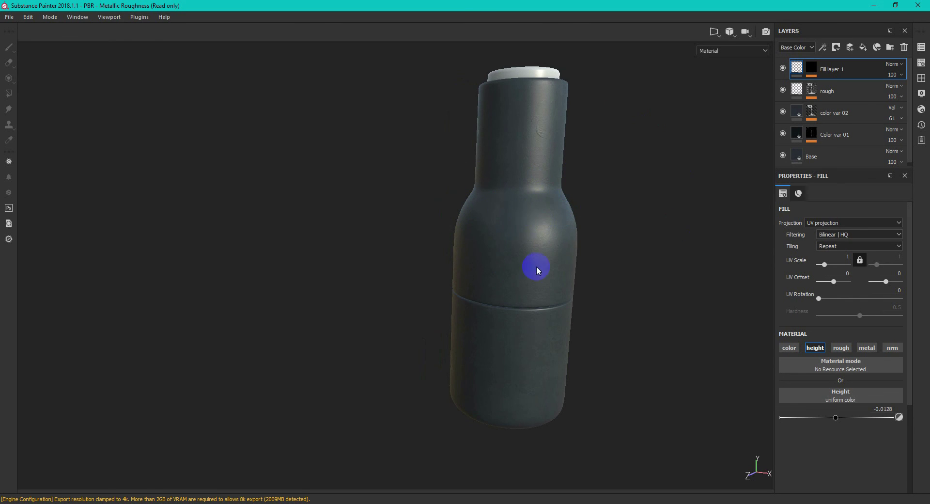
left_click_drag(593, 99, 636, 110, "alt")
middle_click_drag(657, 123, 617, 175, "alt")
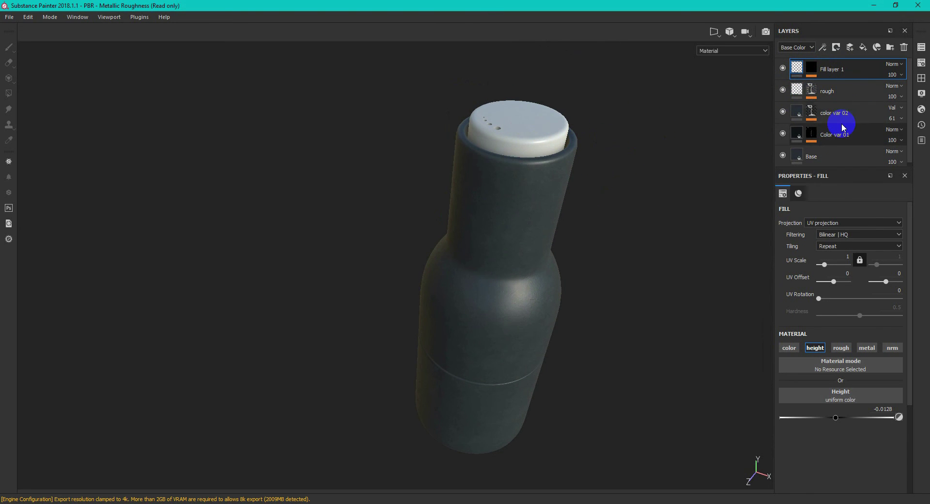
Rename the top fill layer scratches and move all the layers into a new folder named Plastic_material-tut
left_click_drag(842, 126, 885, 47)
left_click(890, 47)
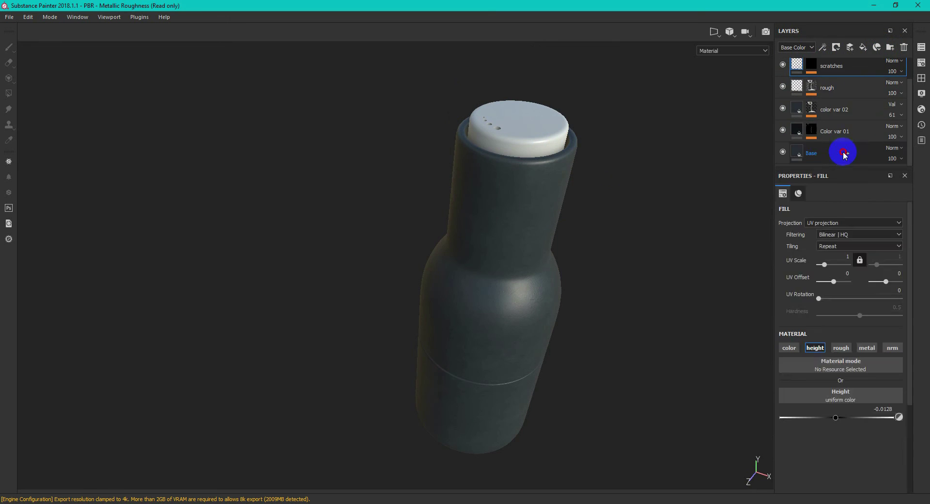
left_click(844, 152, "shift")
scroll(844, 136, "up", 1)
left_click_drag(845, 135, 852, 69)
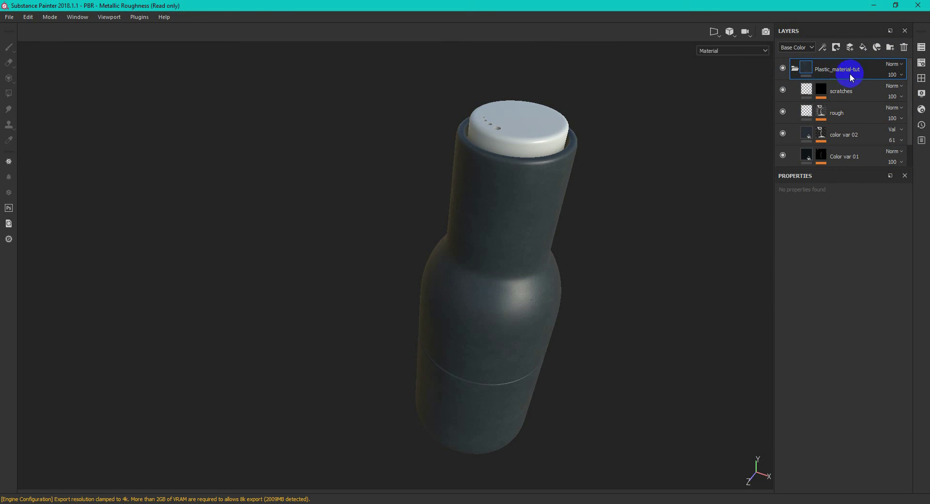
Create a smart material from the collapsed Plastic_material-tut folder and check that it is listed among the smart materials
left_click(795, 69)
right_click(828, 64)
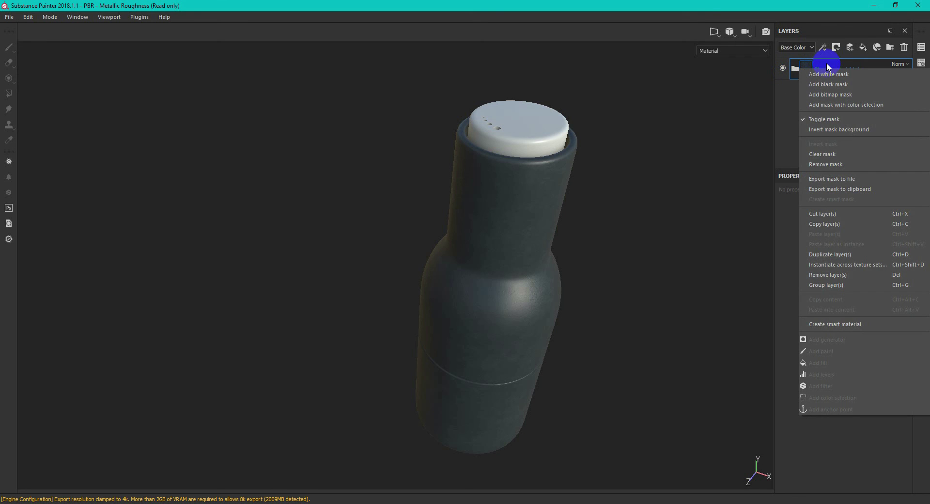
left_click(847, 325)
left_click(921, 79)
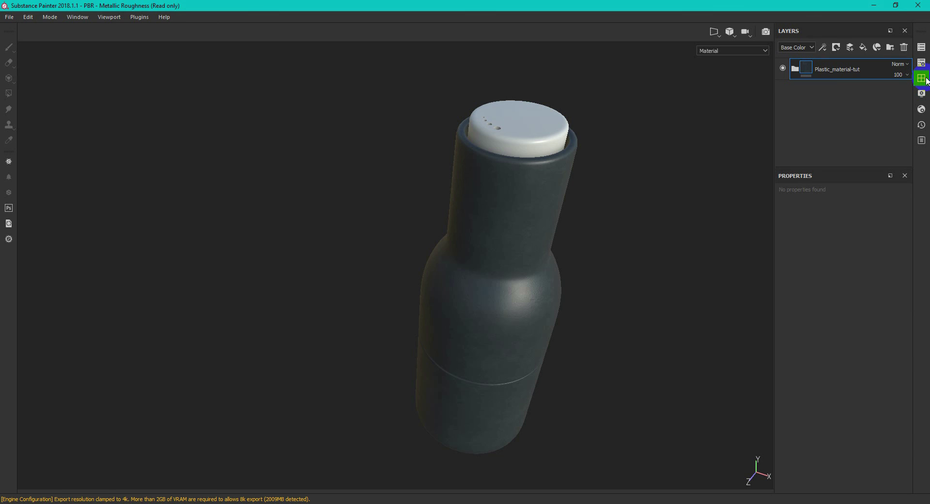
left_click(826, 390)
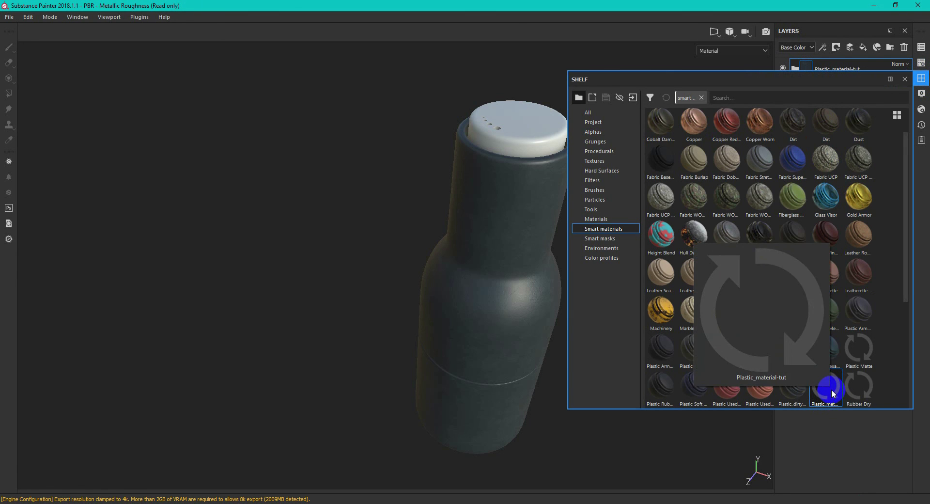
left_click(923, 79)
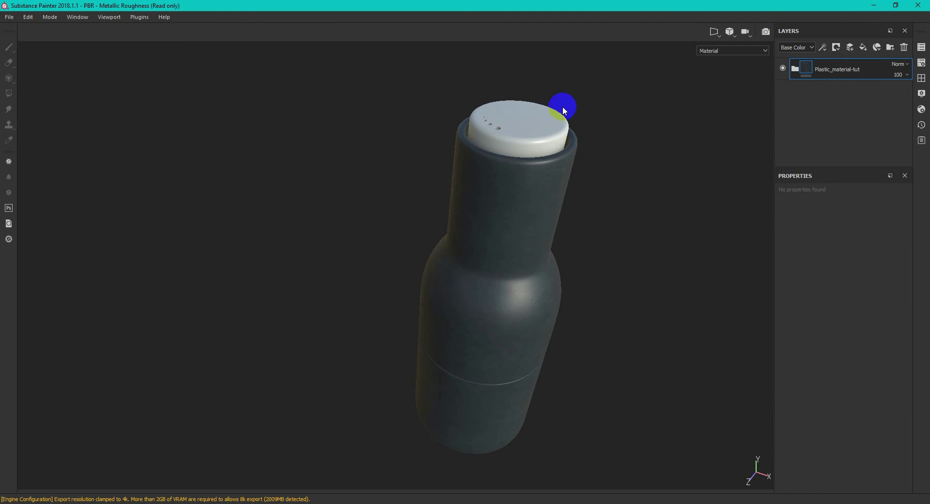
Switch to the cap's texture set and delete its default Layer 1
key("ctrl+alt")
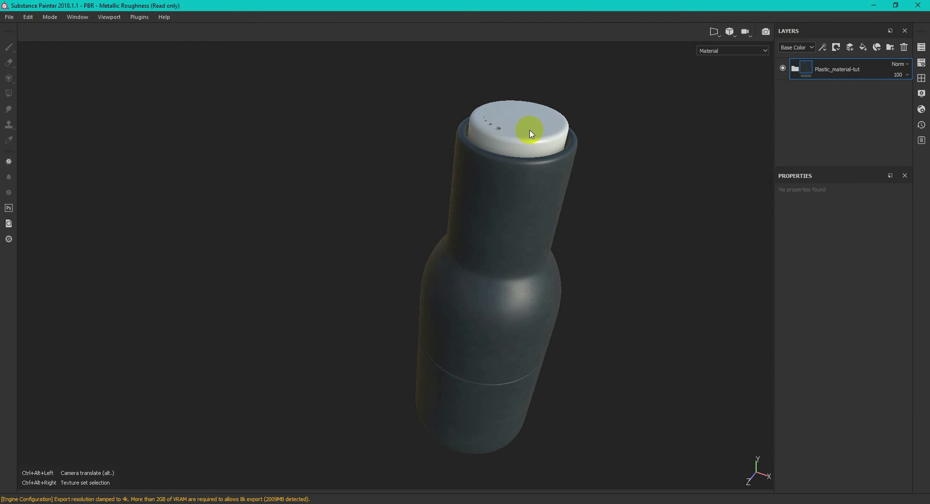
right_click(529, 129, "ctrl+alt")
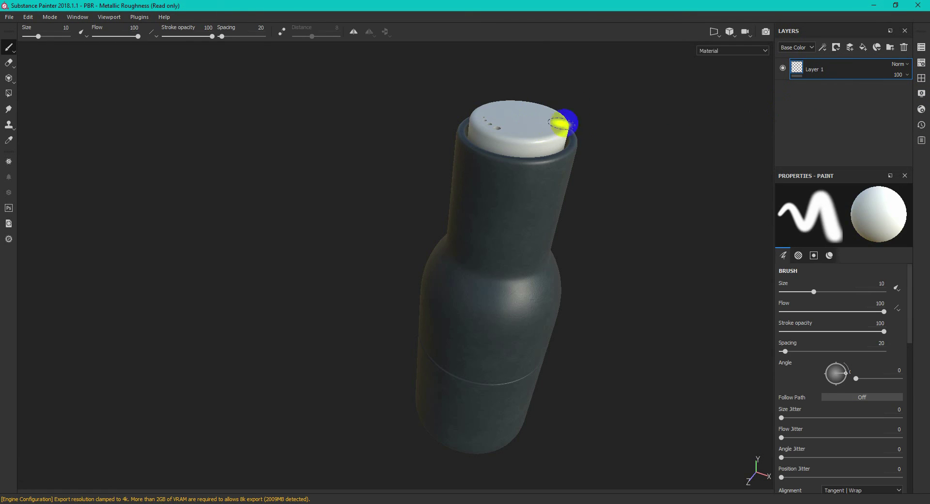
left_click(904, 48)
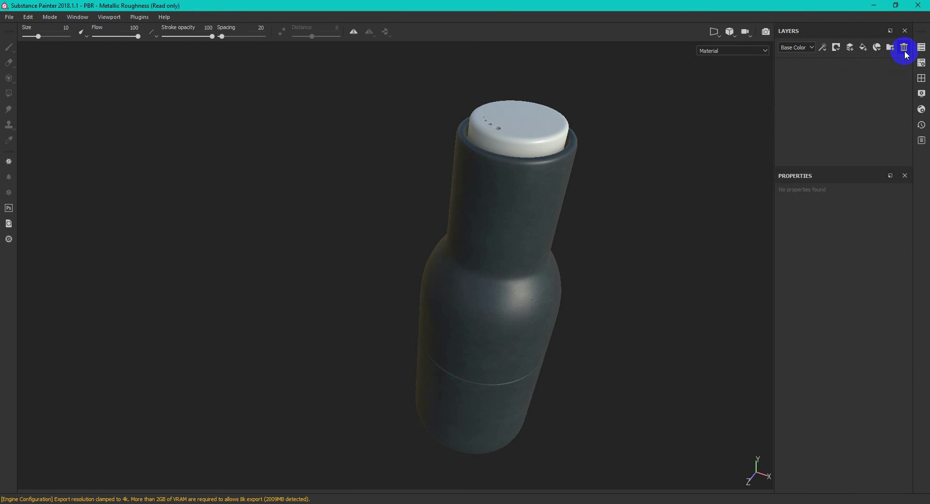
Apply the Wood Rough material from the shelf's standard materials to the bottle's cap
left_click(922, 79)
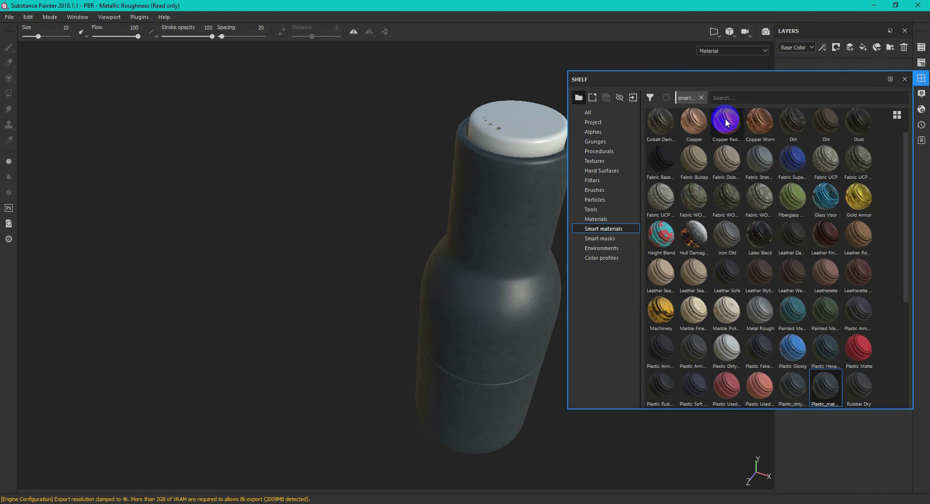
left_click(621, 220)
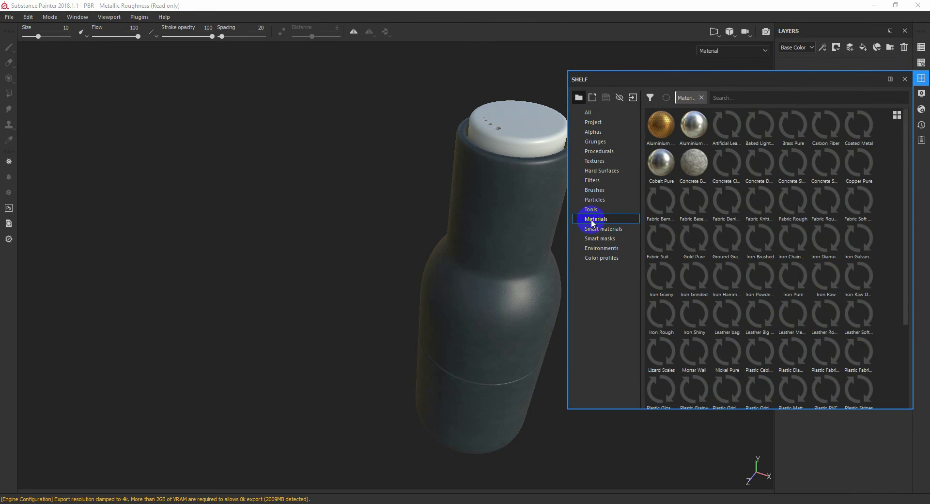
scroll(821, 291, "down", 3)
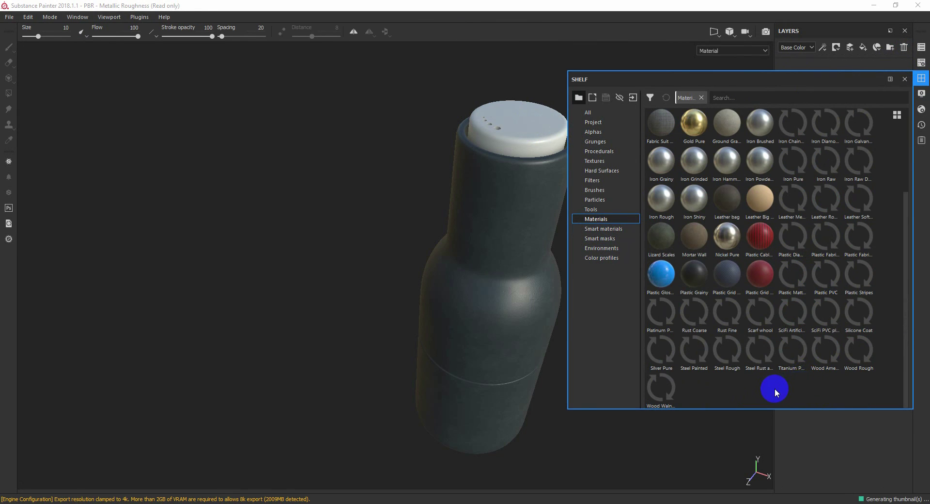
left_click_drag(867, 348, 539, 128)
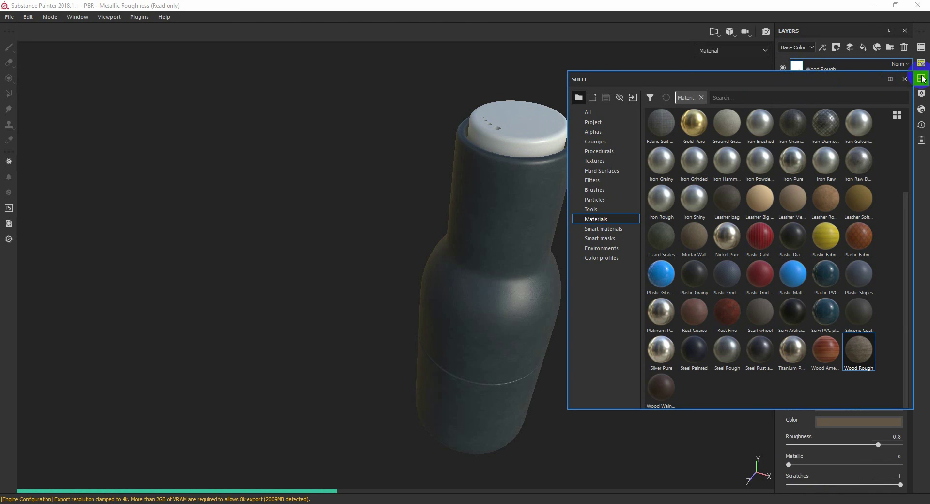
left_click(922, 78)
Set the Wood Rough fill to tri-planar projection with a UV scale of 1.31
left_click(851, 223)
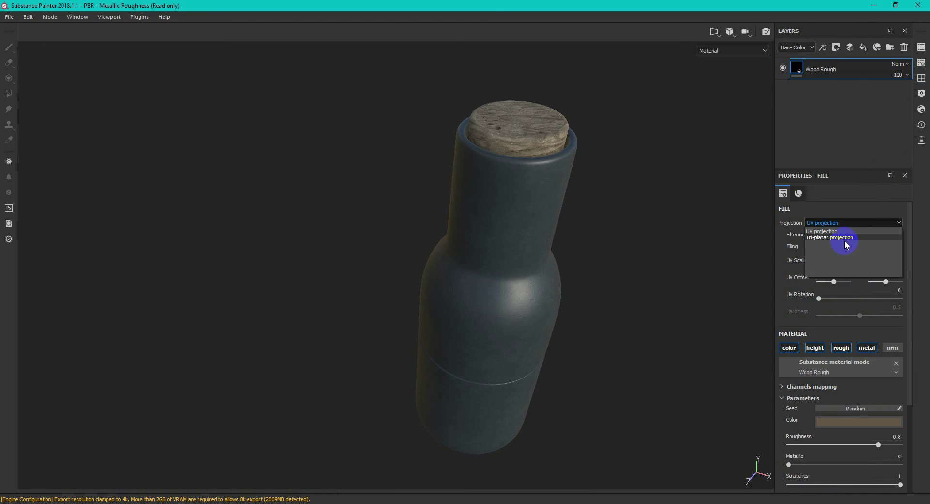
left_click(848, 238)
left_click_drag(823, 263, 825, 265)
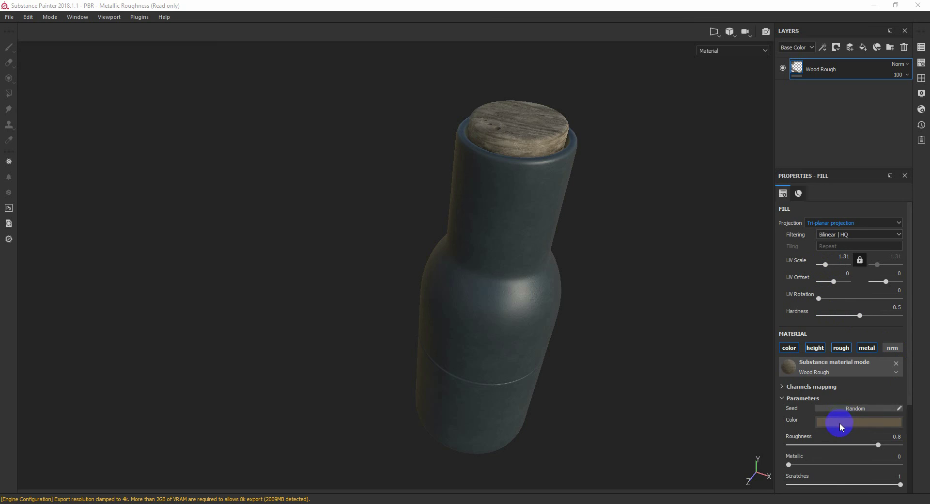
Change the Wood Rough color to a warm orange-brown and set its roughness to 0.38
left_click(839, 422)
left_click(846, 317)
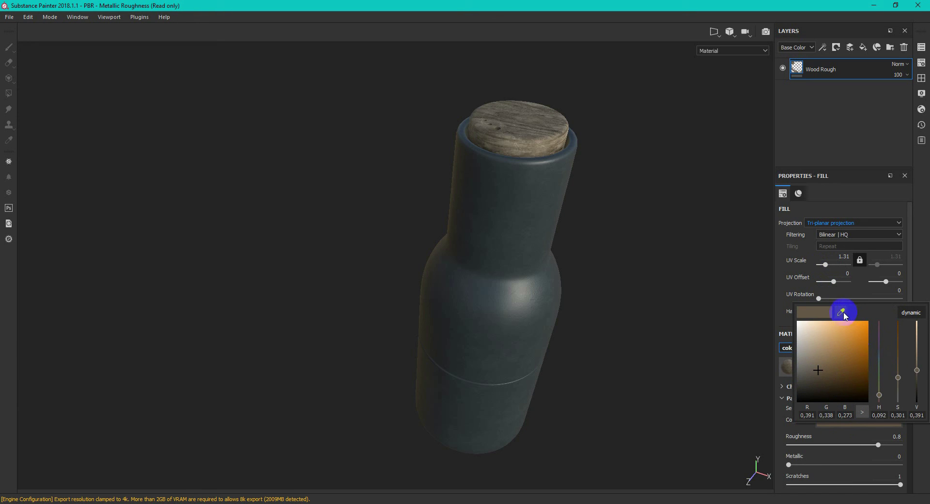
left_click(910, 235)
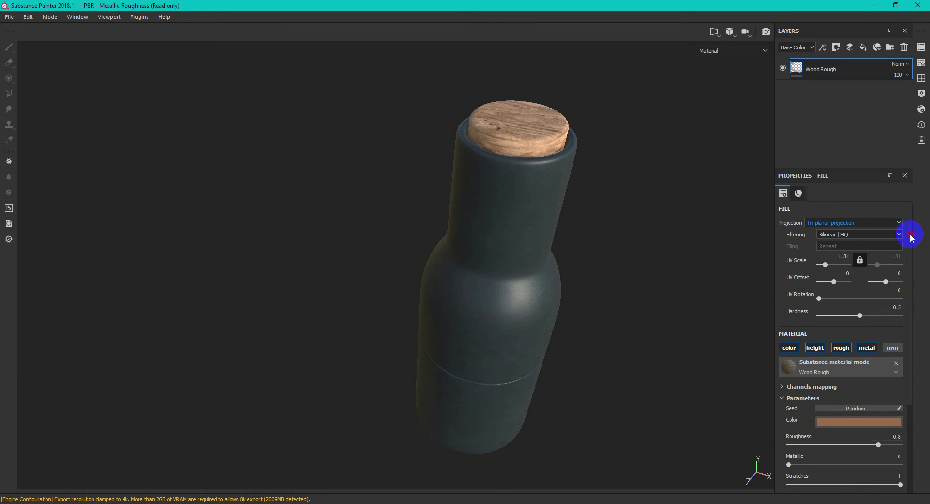
left_click_drag(911, 237, 920, 276)
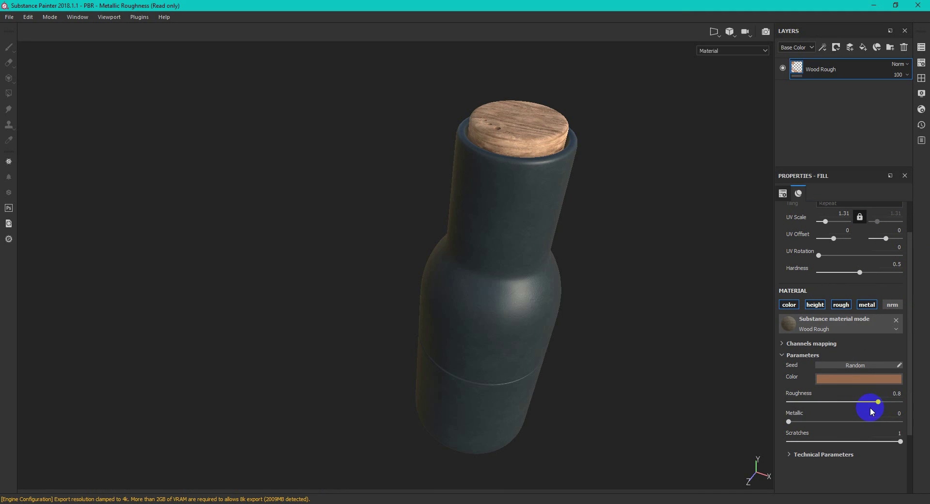
left_click(831, 401)
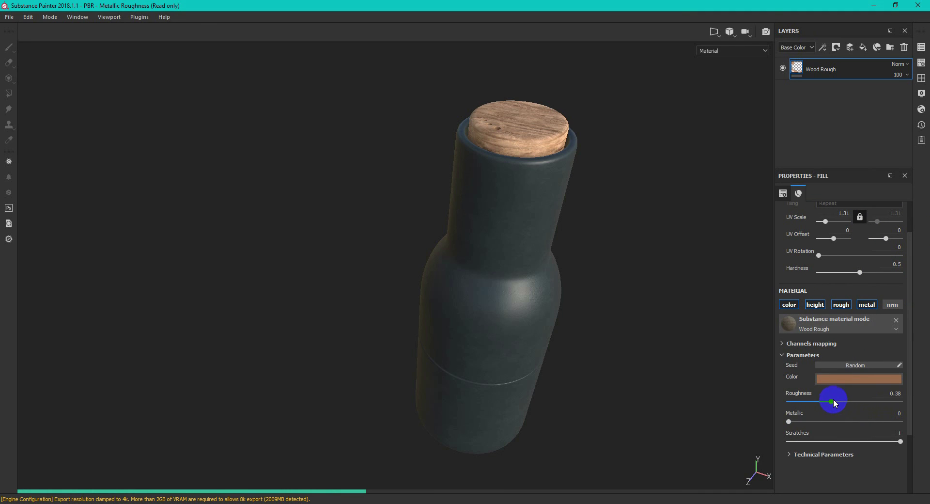
Set the Wood Rough roughness to 0.68 and inspect the cap and bottle surfaces
left_click(864, 401)
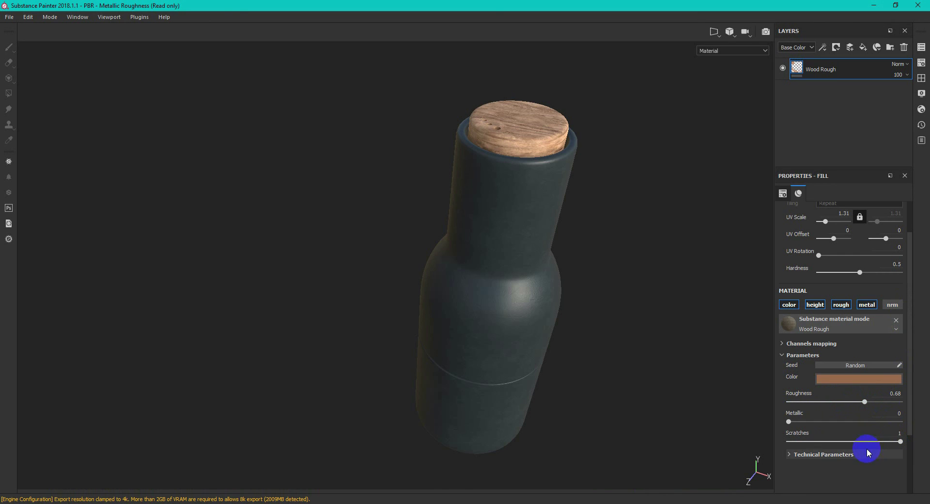
left_click(810, 452)
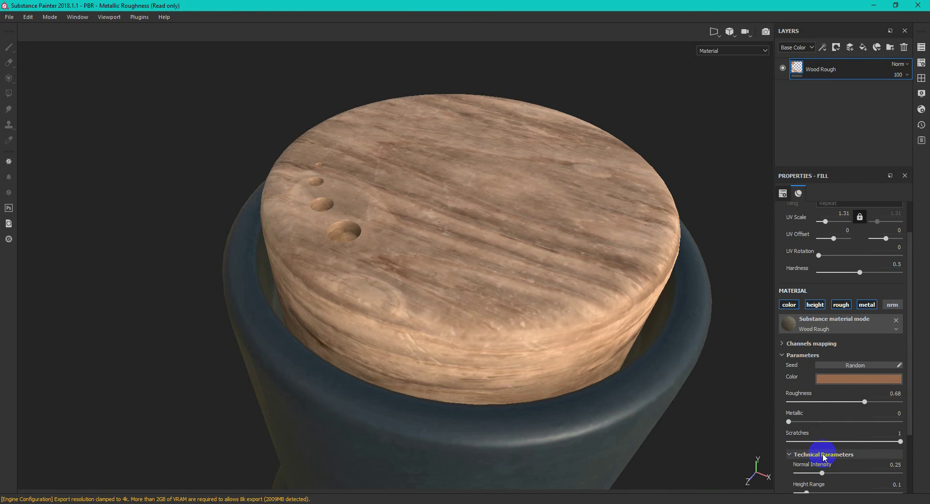
left_click(823, 454)
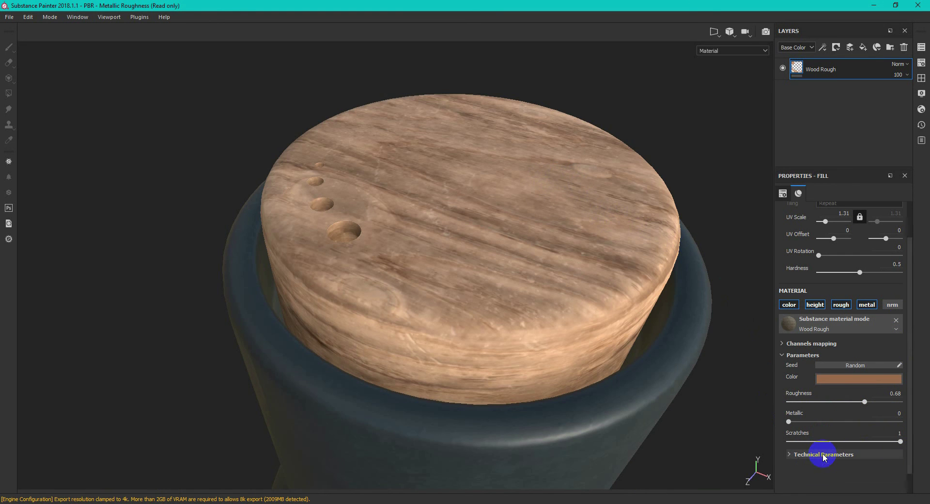
scroll(675, 323, "up", 5)
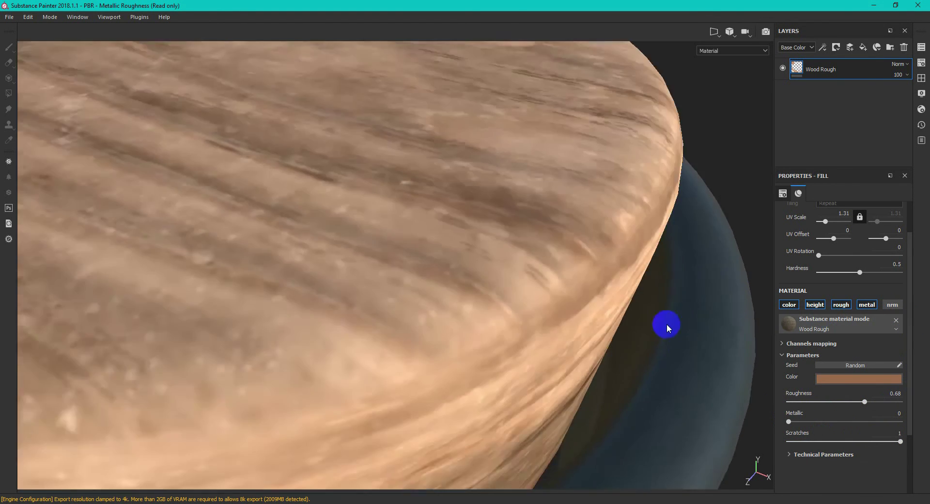
scroll(667, 324, "down", 10)
middle_click_drag(658, 334, 620, 211, "alt")
mouse_move(622, 313)
left_mouse_down("alt")
mouse_move(616, 249)
mouse_move(627, 311)
left_mouse_up("alt")
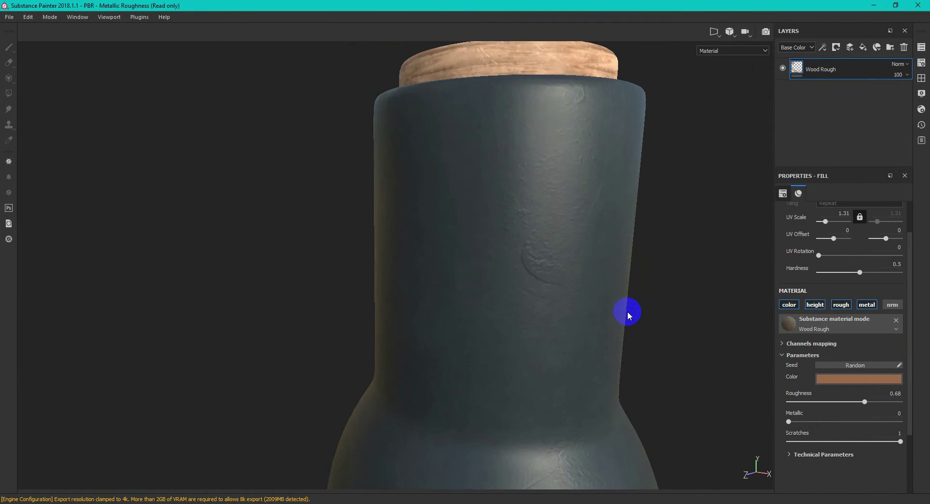
scroll(627, 311, "down", 5)
middle_click_drag(654, 347, 587, 239, "alt")
Export the GrinderBottle and GrinderBung textures with the Corona configuration to the Substance Painter export folder
left_click(11, 17)
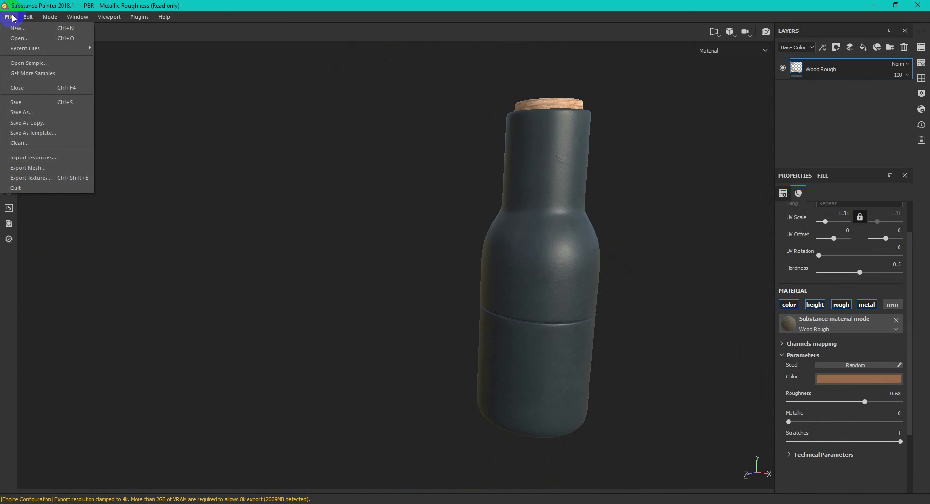
left_click(61, 178)
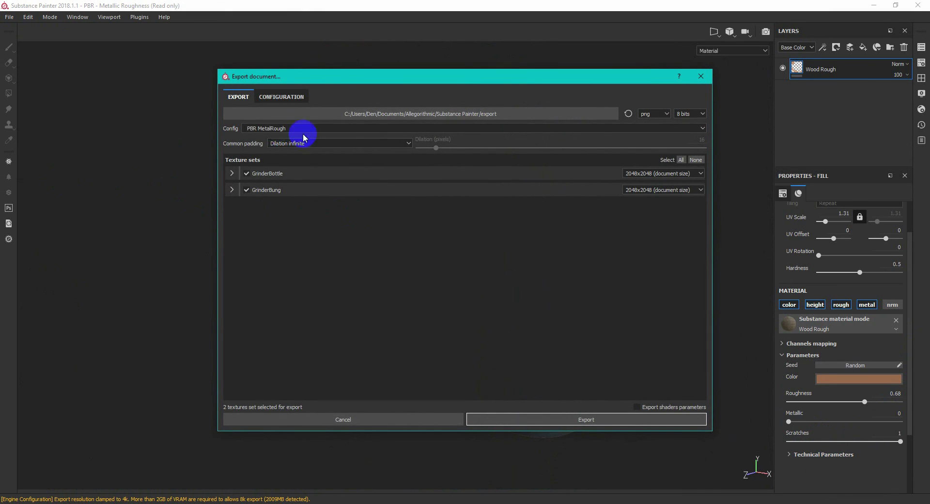
left_click(258, 129)
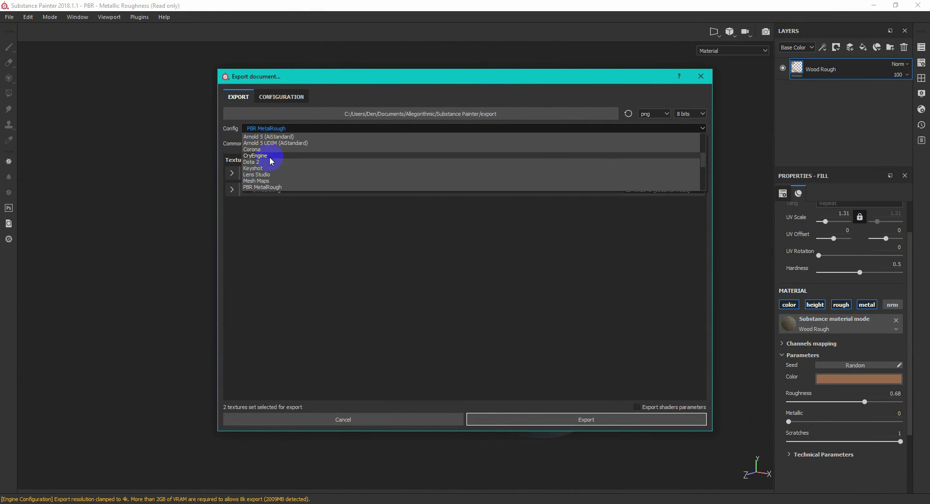
left_click(274, 154)
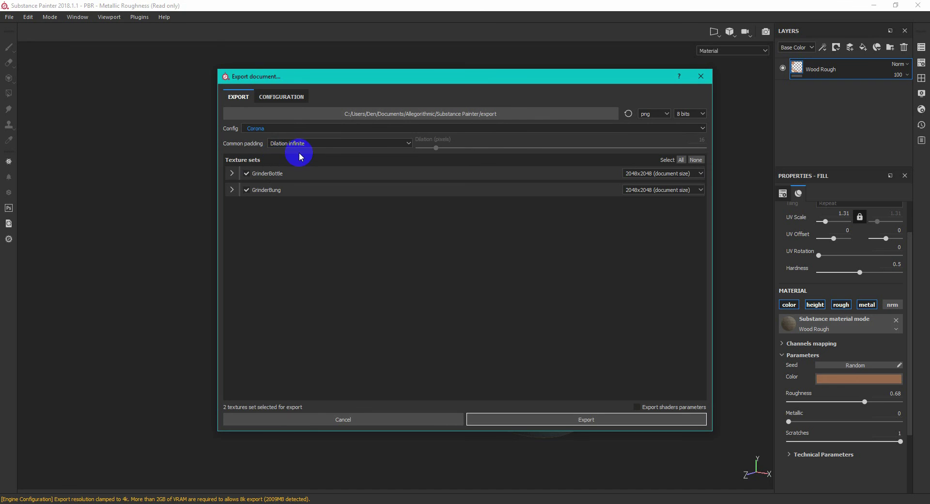
left_click(456, 117)
left_click(594, 330)
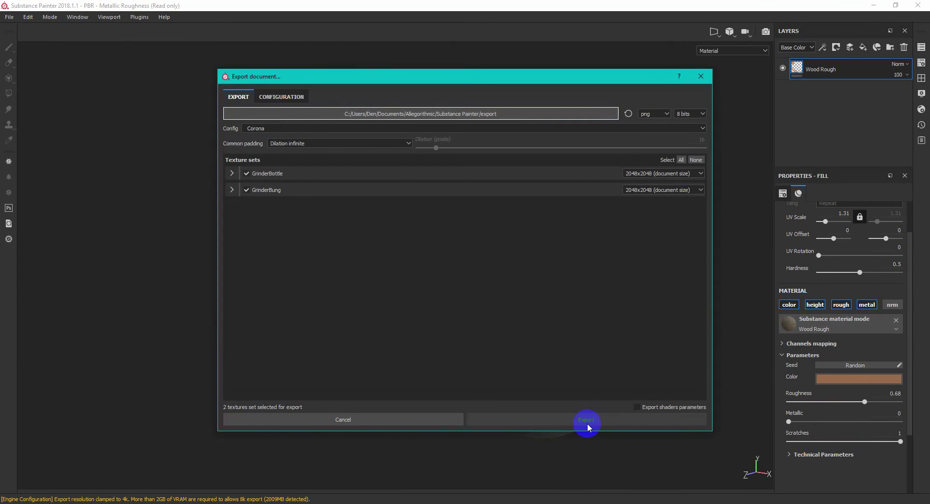